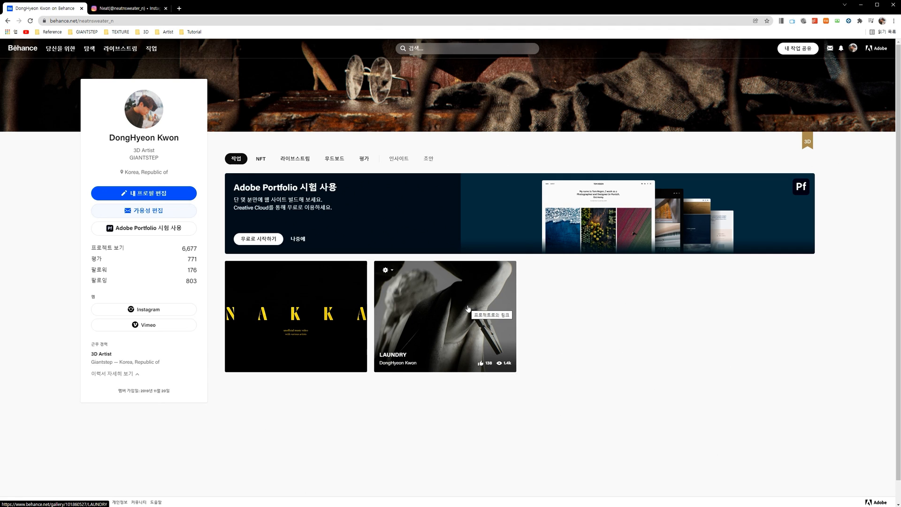
Step: Look through the images and video of the LAUNDRY project, then return to the Behance profile
{"action": "left_click", "coordinate": [469, 308]}
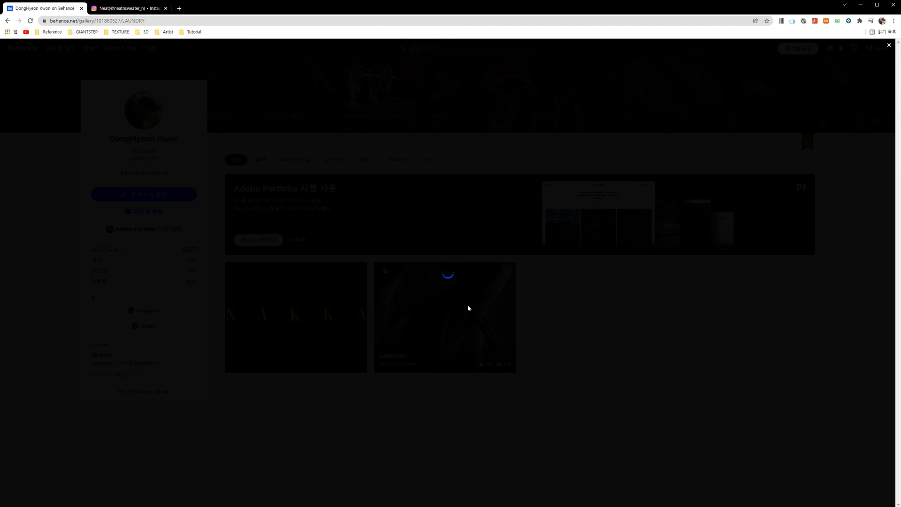
{"action": "scroll", "coordinate": [713, 302], "scroll_direction": "down", "scroll_amount": 7}
{"action": "scroll", "coordinate": [714, 302], "scroll_direction": "down", "scroll_amount": 15}
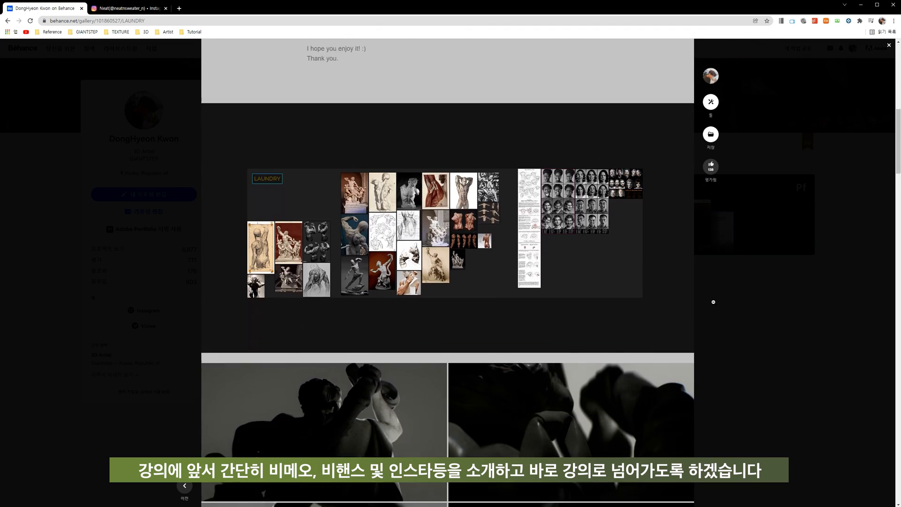
{"action": "scroll", "coordinate": [714, 301], "scroll_direction": "down", "scroll_amount": 15}
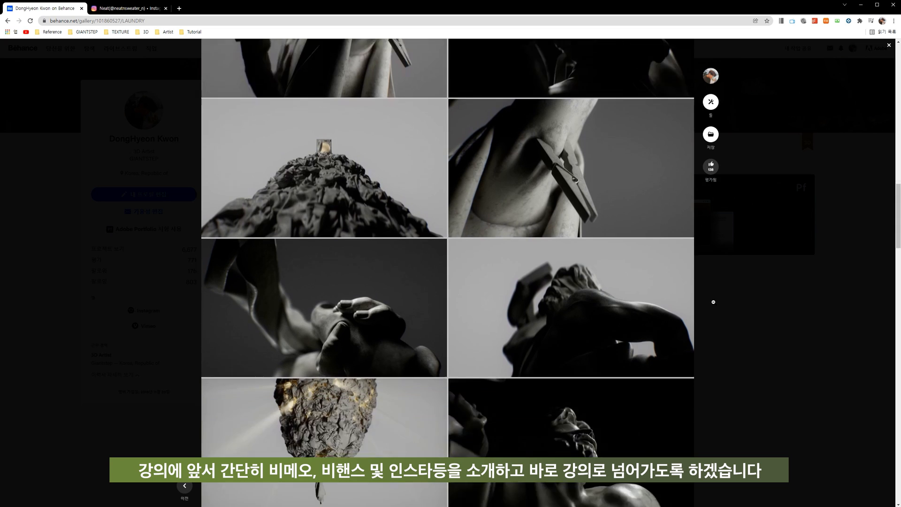
{"action": "scroll", "coordinate": [714, 302], "scroll_direction": "down", "scroll_amount": 8}
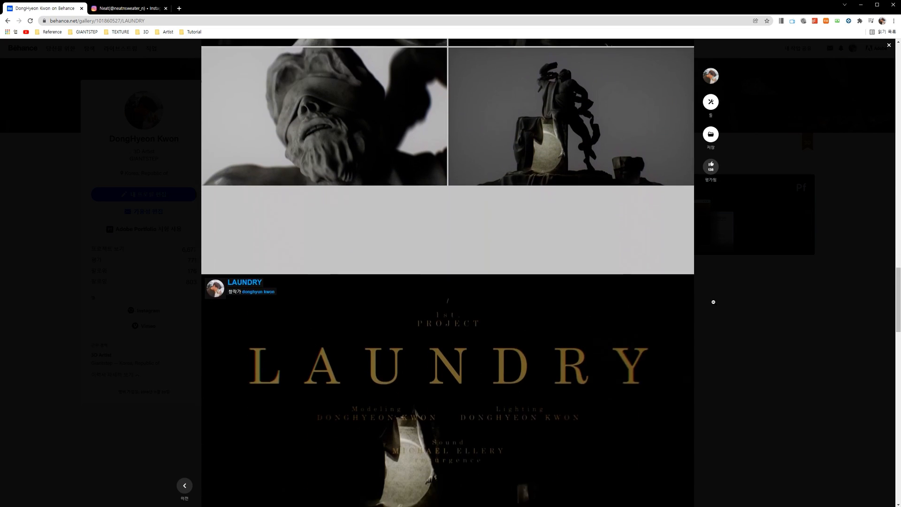
{"action": "scroll", "coordinate": [714, 302], "scroll_direction": "down", "scroll_amount": 6}
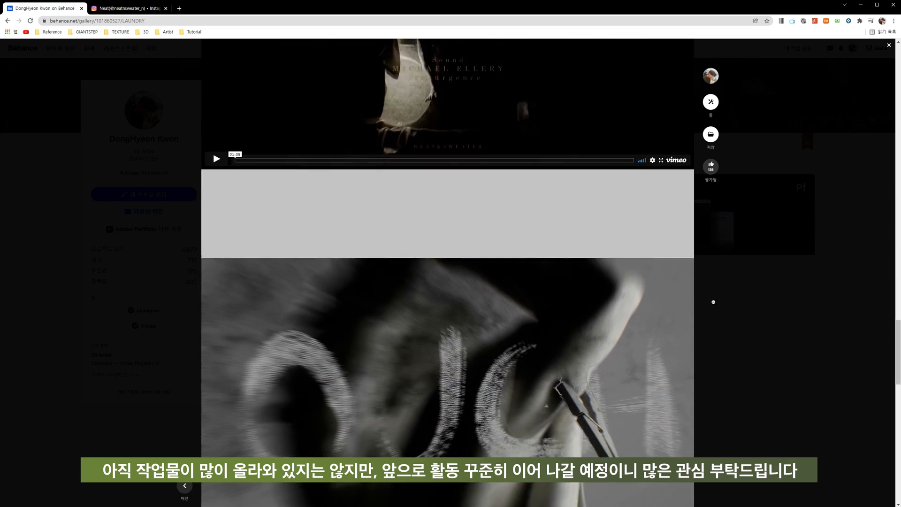
{"action": "left_click", "coordinate": [796, 303]}
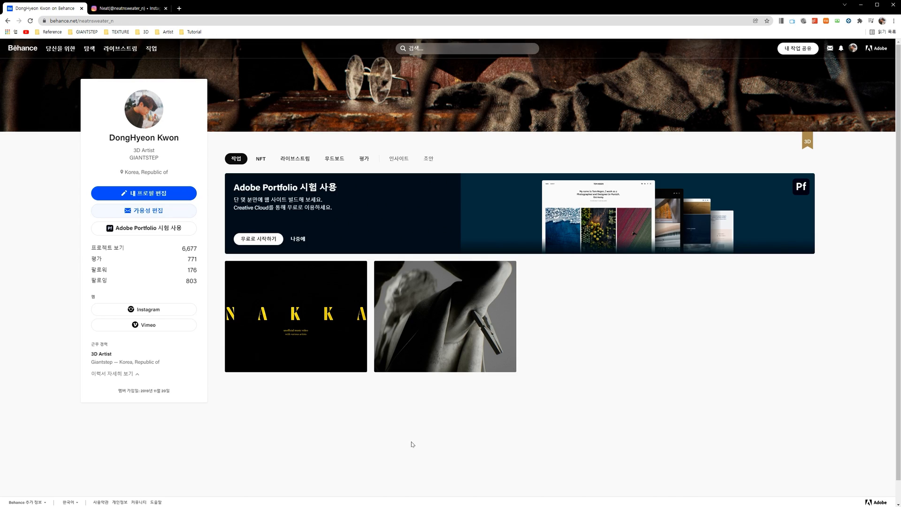
Step: View the KOREA CG RELAY NAKKA project and browse its gallery of artist images
{"action": "left_click", "coordinate": [313, 331]}
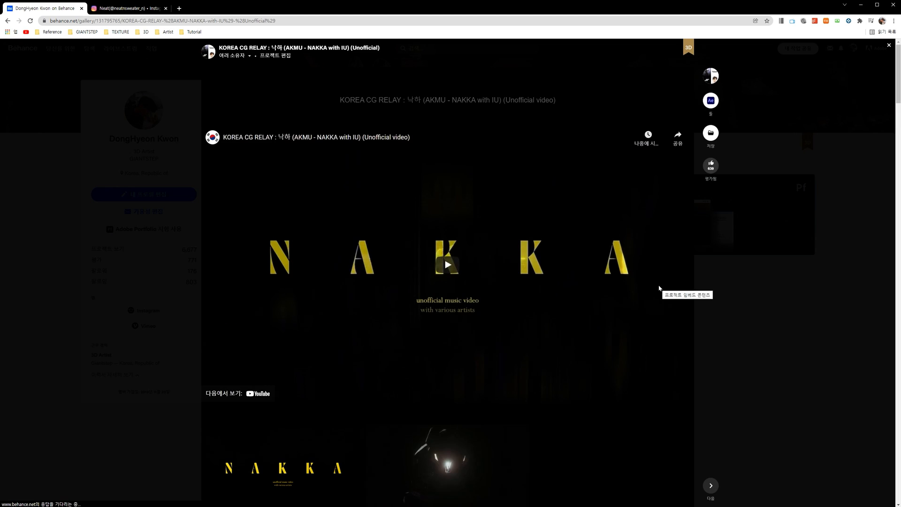
{"action": "scroll", "coordinate": [658, 288], "scroll_direction": "down", "scroll_amount": 5}
{"action": "scroll", "coordinate": [658, 285], "scroll_direction": "down", "scroll_amount": 7}
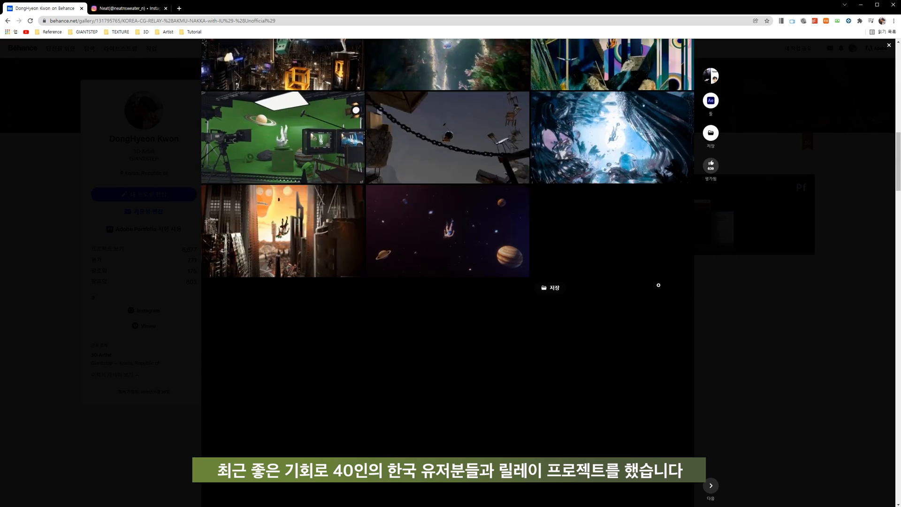
{"action": "scroll", "coordinate": [659, 285], "scroll_direction": "down", "scroll_amount": 1}
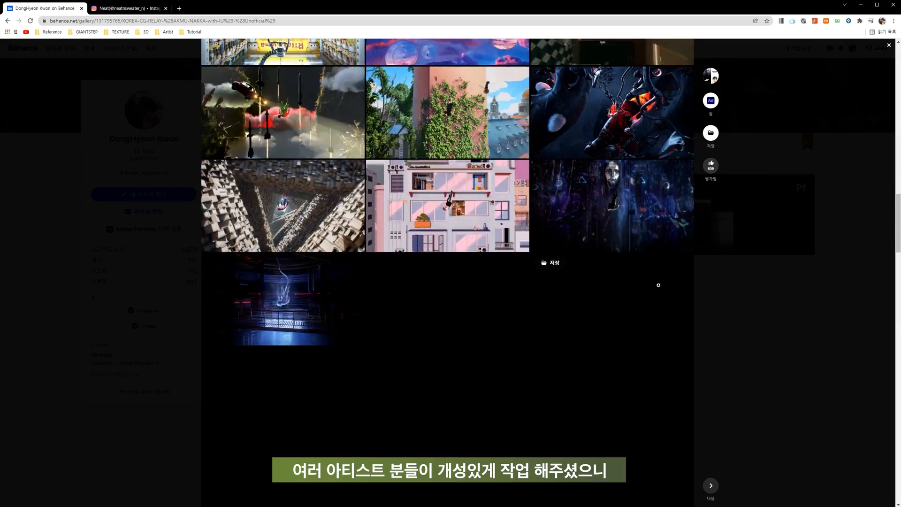
{"action": "scroll", "coordinate": [658, 285], "scroll_direction": "down", "scroll_amount": 2}
{"action": "scroll", "coordinate": [658, 285], "scroll_direction": "down", "scroll_amount": 2}
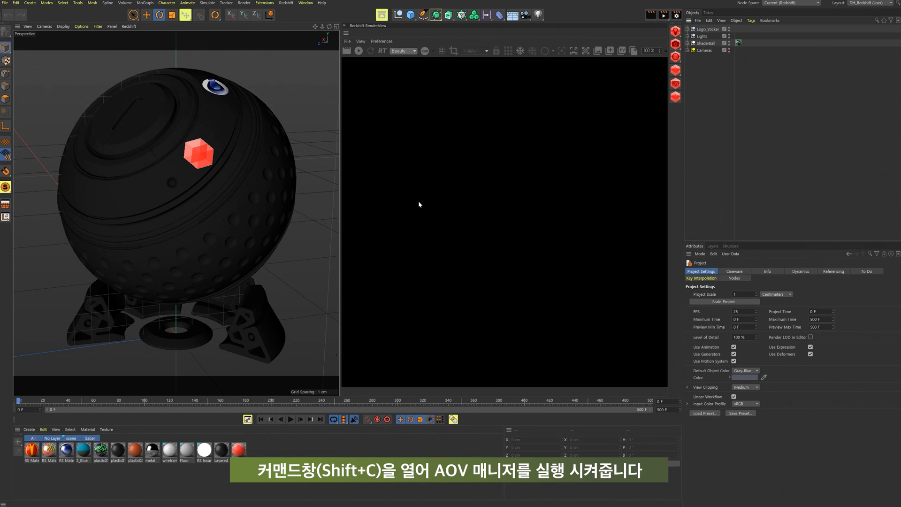
Step: In Cinema 4D, find the command for "aov", launch the Redshift AOV Manager, and fit its window over the perspective viewport
{"action": "key", "text": "shift+c"}
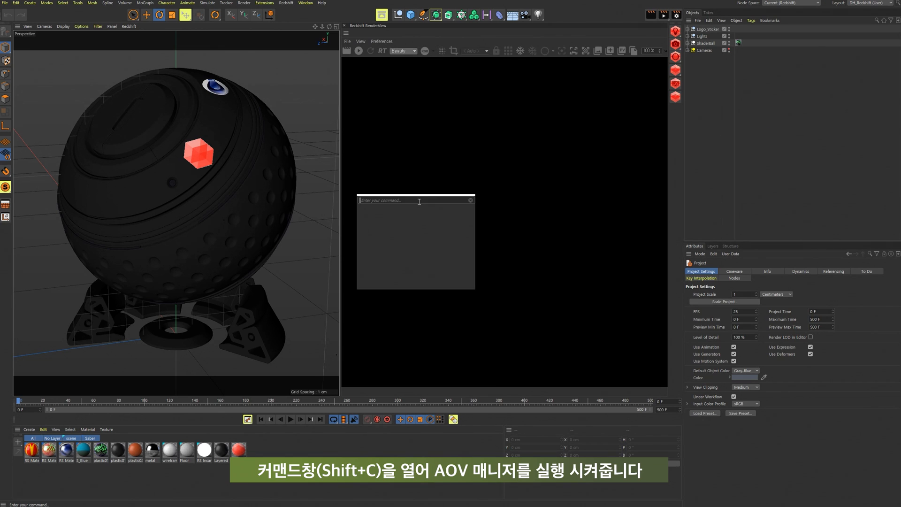
{"action": "type", "text": "aov"}
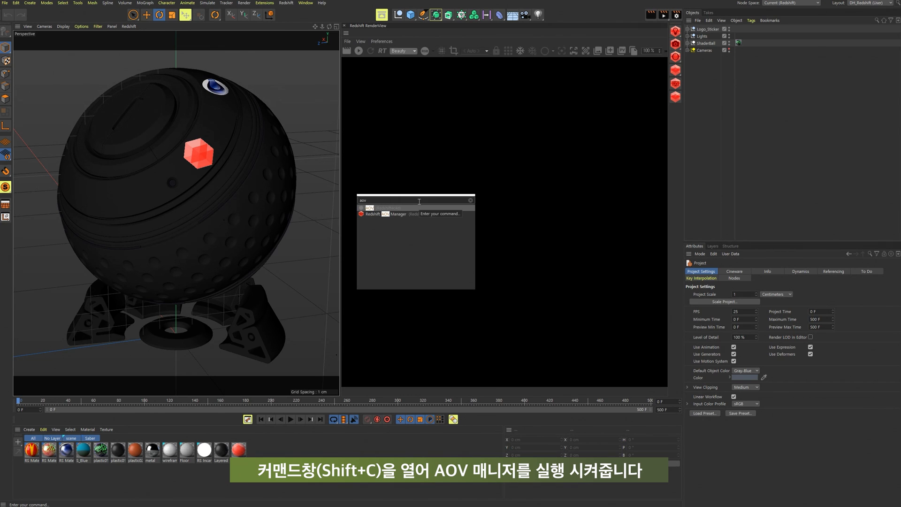
{"action": "key", "text": "Down"}
{"action": "key", "text": "Return"}
{"action": "left_click_drag", "start_coordinate": [435, 122], "coordinate": [235, 97]}
{"action": "left_click_drag", "start_coordinate": [392, 262], "coordinate": [325, 350]}
Step: Add a Cryptomatte AOV, make room for its settings, and review the ID Type options while keeping Object Name
{"action": "double_click", "coordinate": [60, 165]}
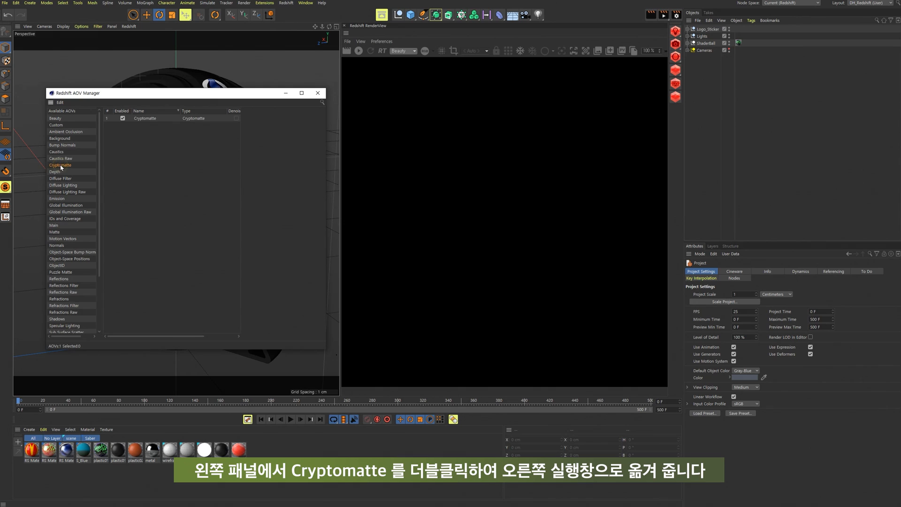
{"action": "left_click", "coordinate": [179, 120]}
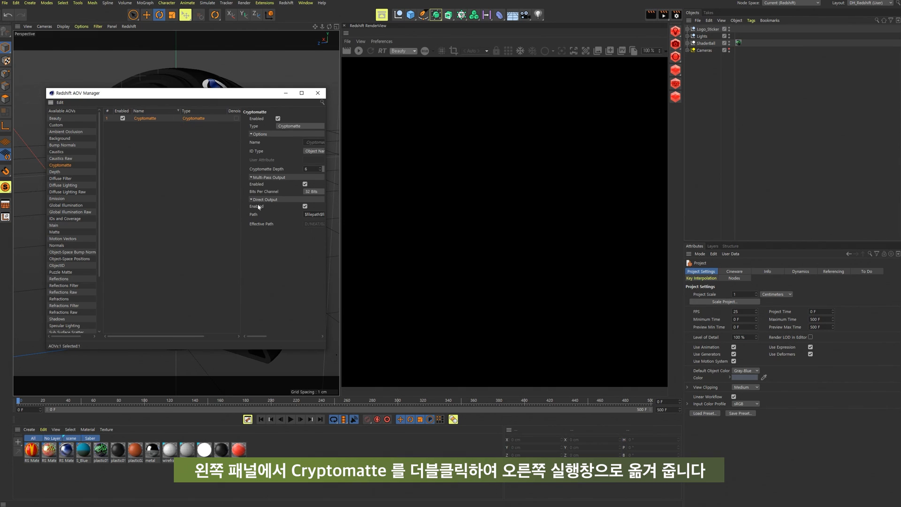
{"action": "left_click_drag", "start_coordinate": [241, 207], "coordinate": [186, 204]}
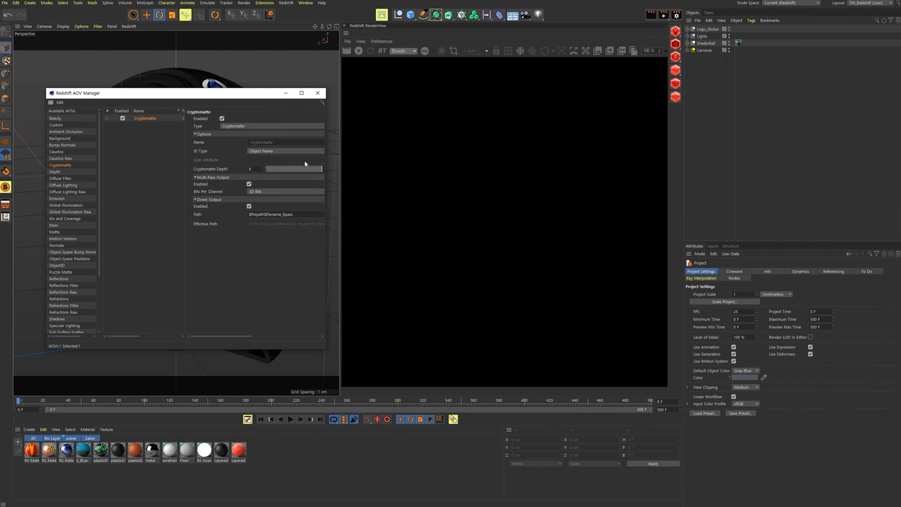
{"action": "left_click_drag", "start_coordinate": [326, 174], "coordinate": [338, 175]}
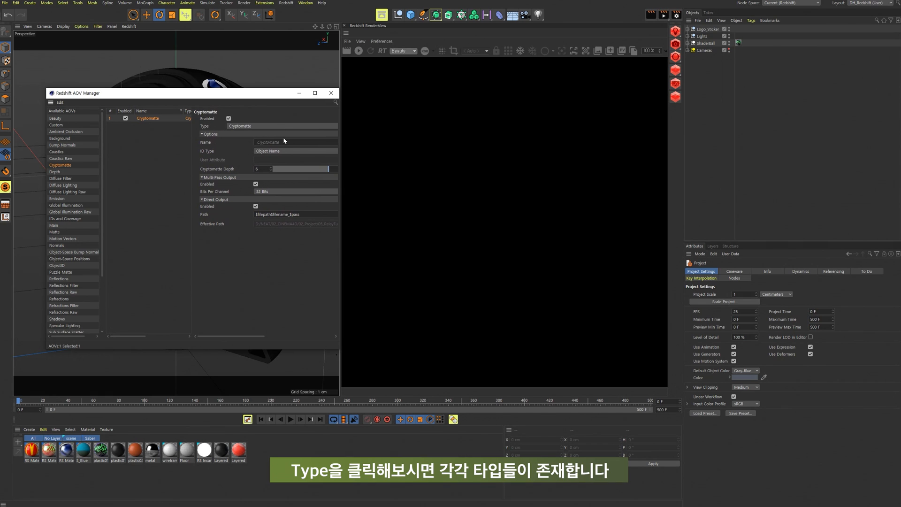
{"action": "left_click", "coordinate": [285, 151]}
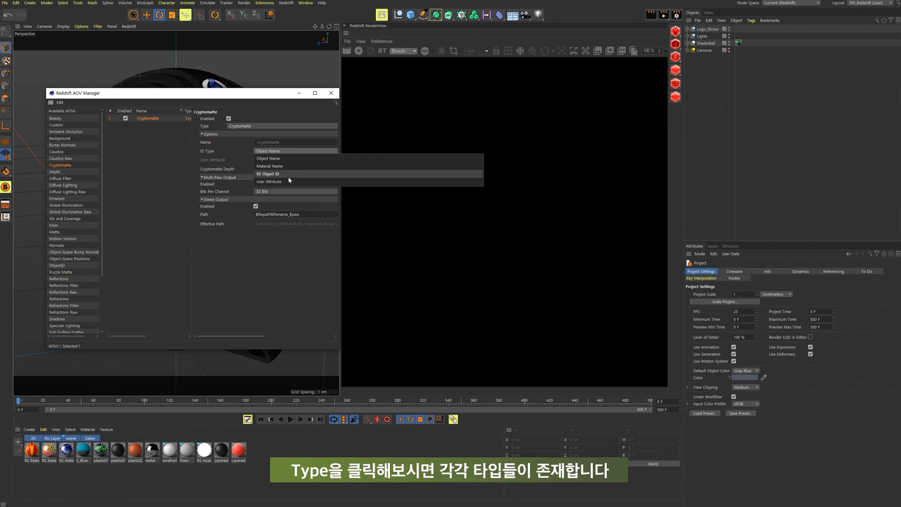
{"action": "left_click", "coordinate": [285, 152]}
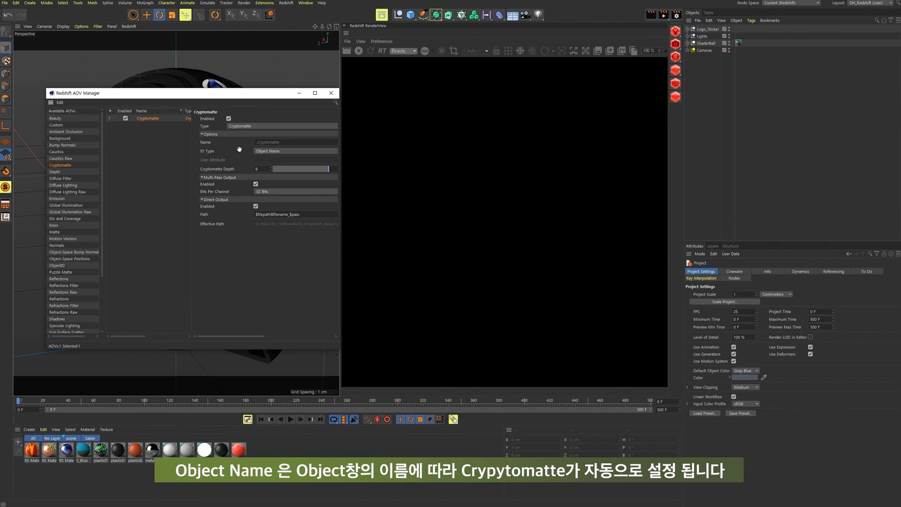
Step: Expand the ShaderBall hierarchy and examine the names of its ring and bolt objects
{"action": "left_click", "coordinate": [688, 43]}
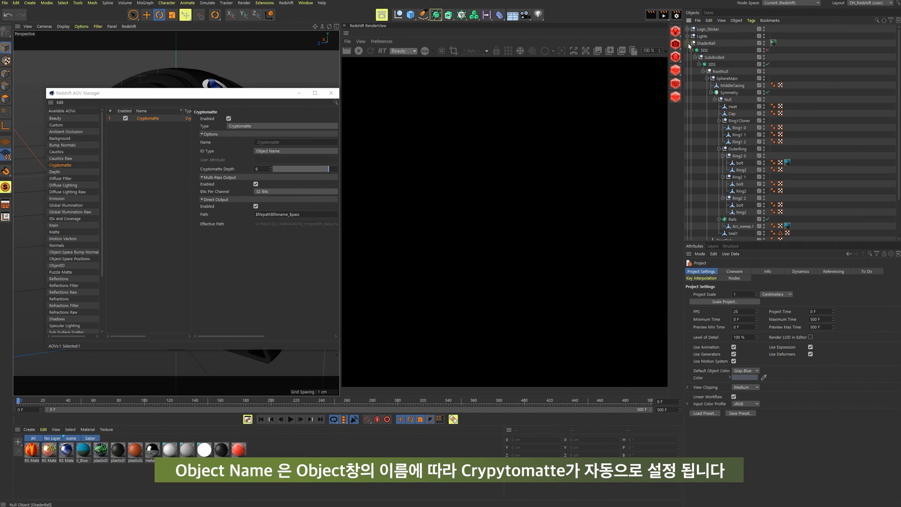
{"action": "left_click", "coordinate": [733, 86]}
{"action": "left_click", "coordinate": [738, 134]}
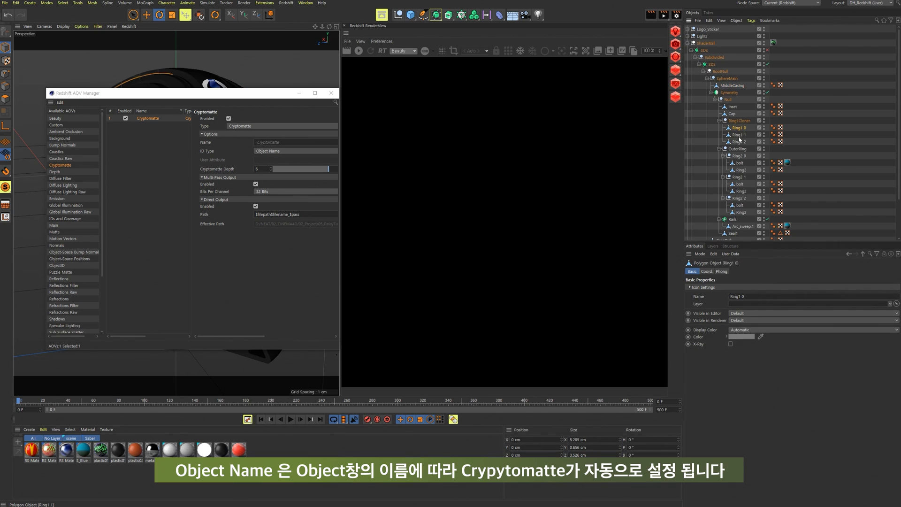
{"action": "left_click", "coordinate": [740, 163]}
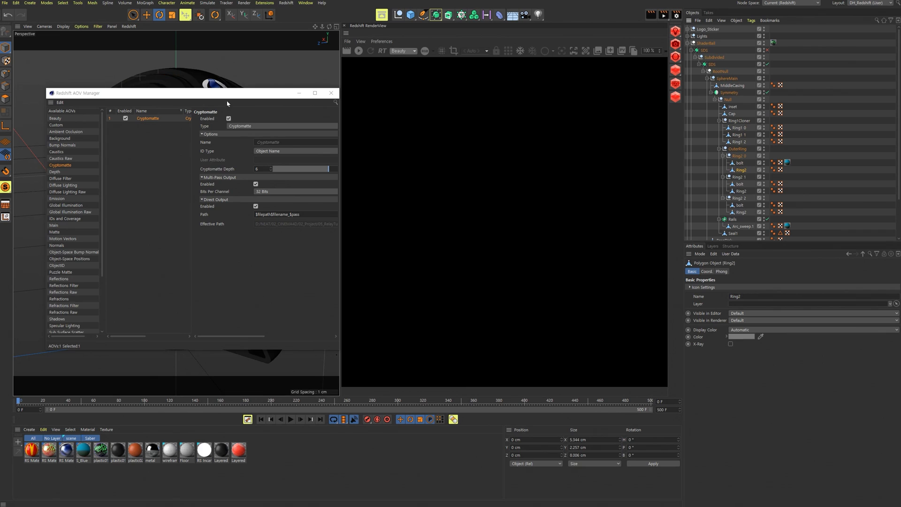
Step: Start the Redshift interactive render and fit the whole shader ball image in the RenderView
{"action": "left_click_drag", "start_coordinate": [230, 94], "coordinate": [224, 201]}
{"action": "left_click", "coordinate": [358, 51]}
{"action": "scroll", "coordinate": [506, 187], "scroll_direction": "down", "scroll_amount": 5}
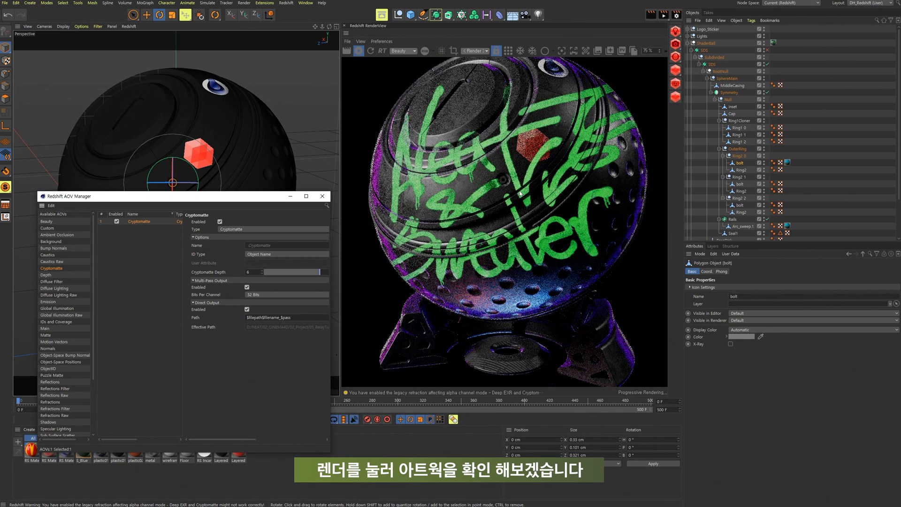
{"action": "left_click_drag", "start_coordinate": [506, 187], "coordinate": [508, 198]}
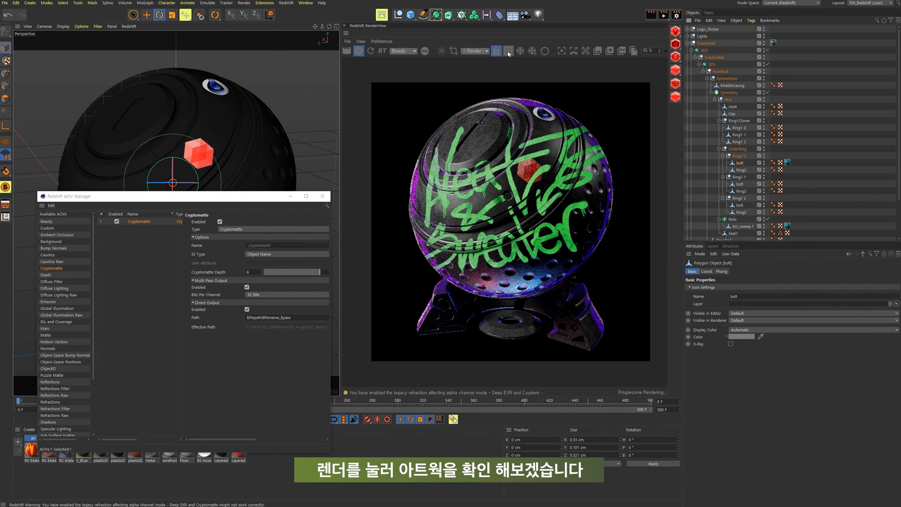
Step: Show the Cryptomatte AOV in the RenderView and switch the render to bucket mode
{"action": "left_click", "coordinate": [407, 51]}
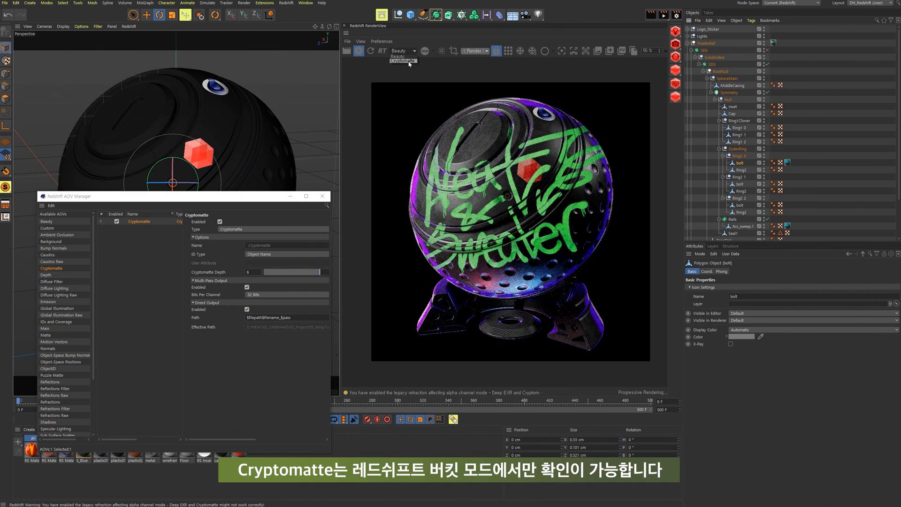
{"action": "left_click", "coordinate": [409, 61]}
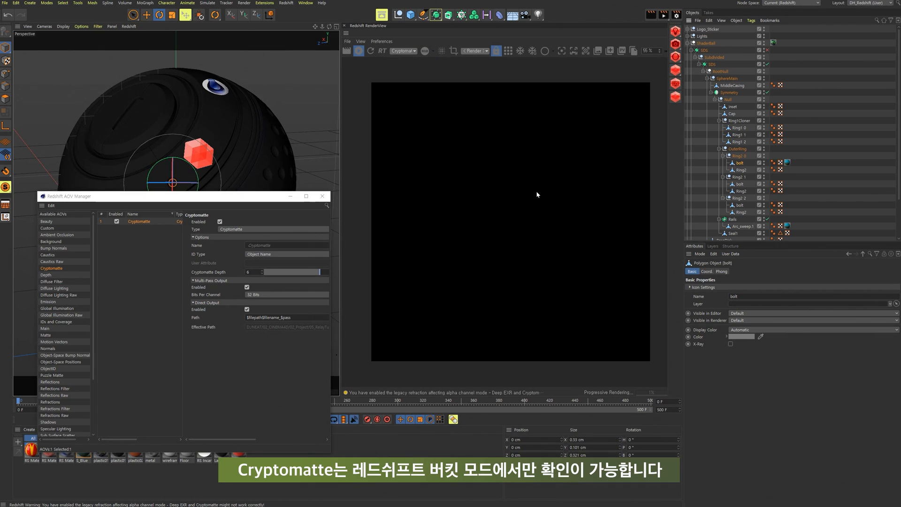
{"action": "left_click", "coordinate": [509, 52]}
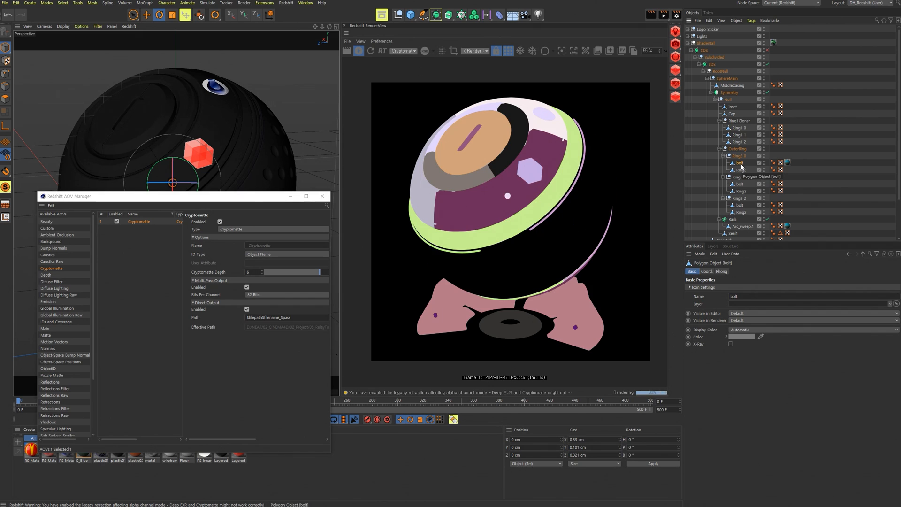
Step: Move the AOV Manager out of the way and rename the inset object as Cap
{"action": "left_click_drag", "start_coordinate": [212, 201], "coordinate": [189, 172]}
{"action": "double_click", "coordinate": [741, 106]}
{"action": "key", "text": "Return"}
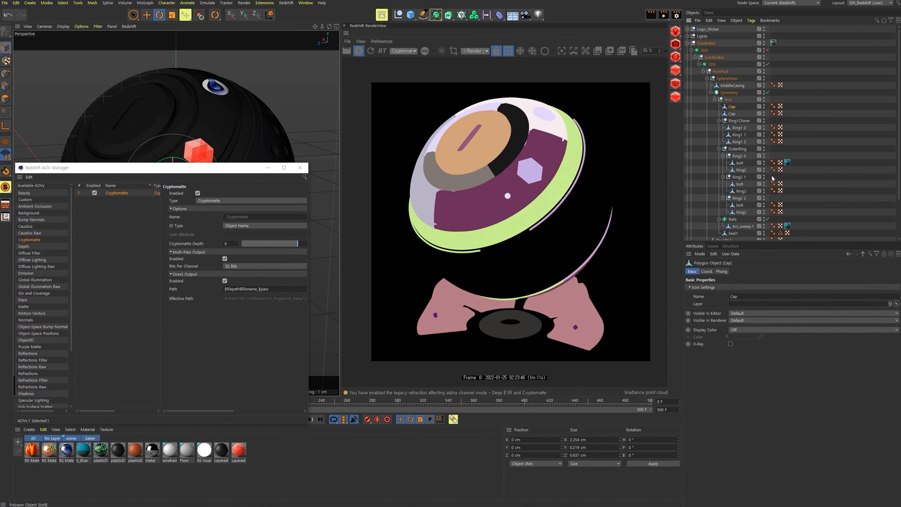
Step: Copy the name Cap and apply it to the three ring objects under Ring1Cloner
{"action": "double_click", "coordinate": [733, 106]}
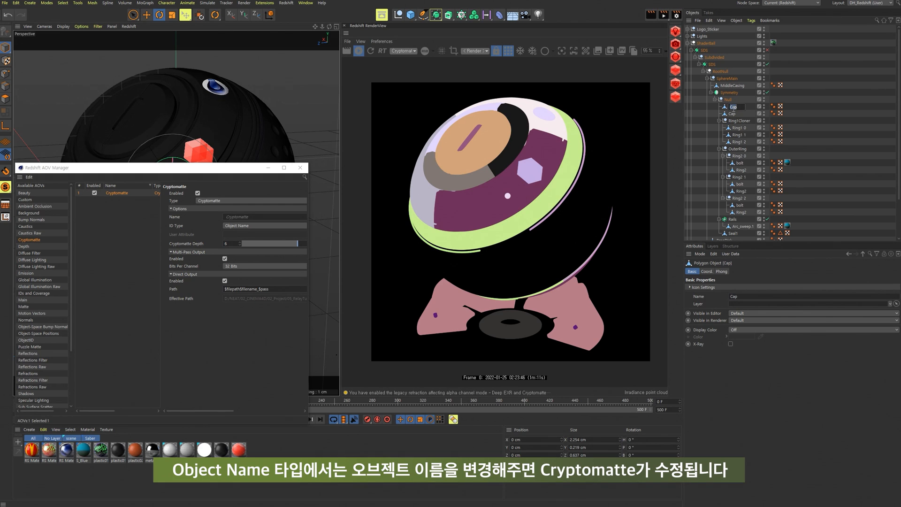
{"action": "key", "text": "Down"}
{"action": "key", "text": "ctrl+c"}
{"action": "key", "text": "Down"}
{"action": "key", "text": "Down"}
{"action": "key", "text": "ctrl+v"}
{"action": "key", "text": "Down"}
{"action": "key", "text": "ctrl+v"}
{"action": "key", "text": "Down"}
{"action": "key", "text": "ctrl+v"}
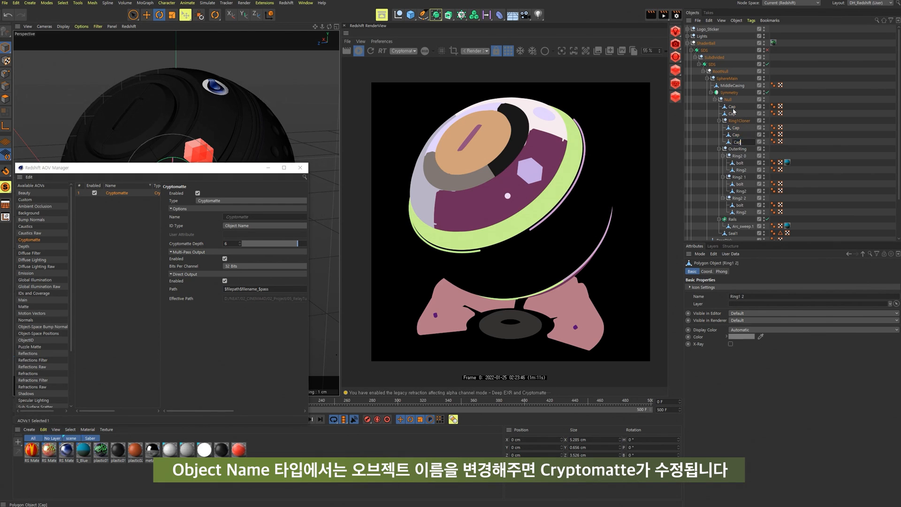
Step: Rename the bolt and ring objects under Ring2 0 as Cap
{"action": "key", "text": "Down"}
{"action": "key", "text": "Down"}
{"action": "key", "text": "Down"}
{"action": "key", "text": "ctrl+v"}
{"action": "key", "text": "Down"}
{"action": "key", "text": "ctrl+v"}
Step: Rename the bolt and ring objects under Ring2 1 and Ring2 2 as Cap, leaving Rails and Arc_sweep.1 unrenamed
{"action": "key", "text": "Down"}
{"action": "key", "text": "Down"}
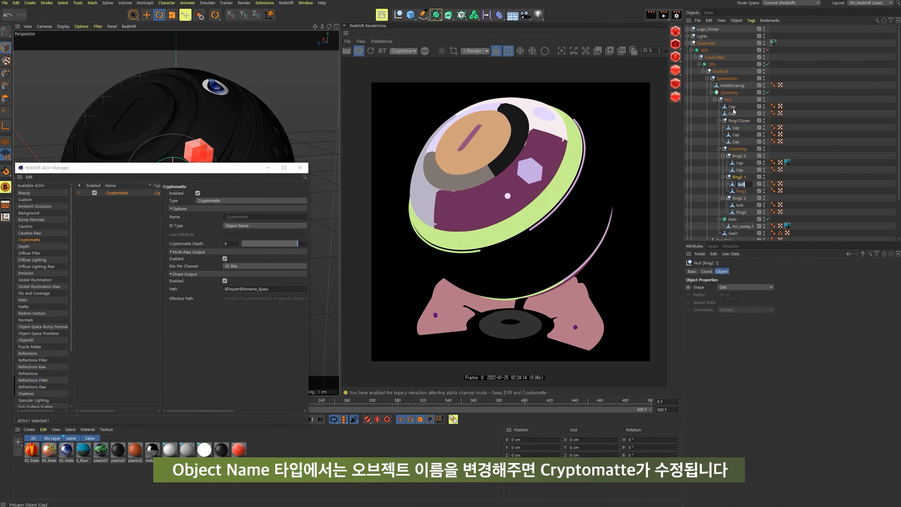
{"action": "key", "text": "ctrl+v"}
{"action": "key", "text": "Down"}
{"action": "key", "text": "ctrl+v"}
{"action": "key", "text": "Down"}
{"action": "key", "text": "Down"}
{"action": "key", "text": "ctrl+v"}
{"action": "key", "text": "Down"}
{"action": "key", "text": "ctrl+v"}
{"action": "key", "text": "Down"}
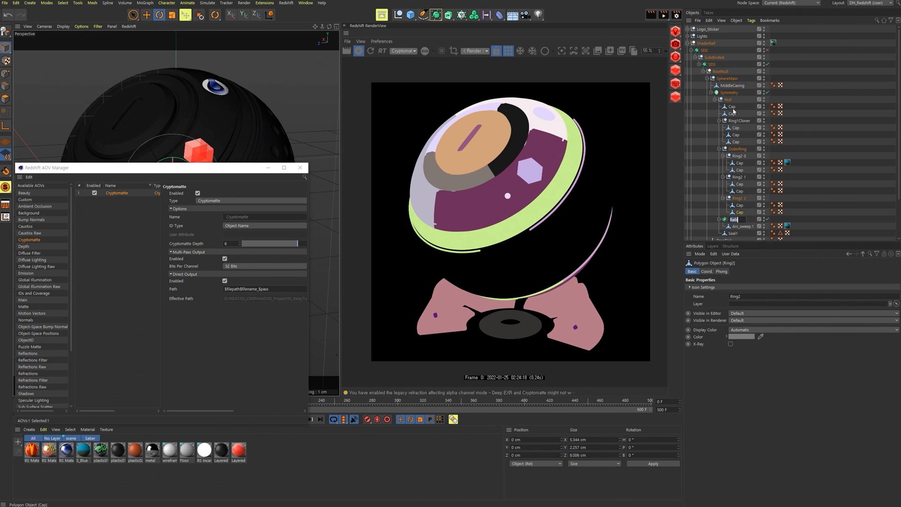
{"action": "key", "text": "Down"}
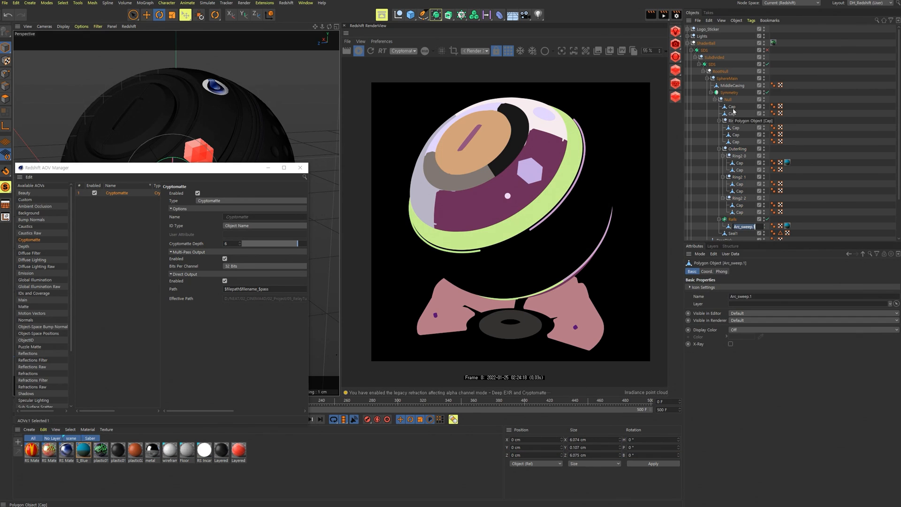
{"action": "key", "text": "Escape"}
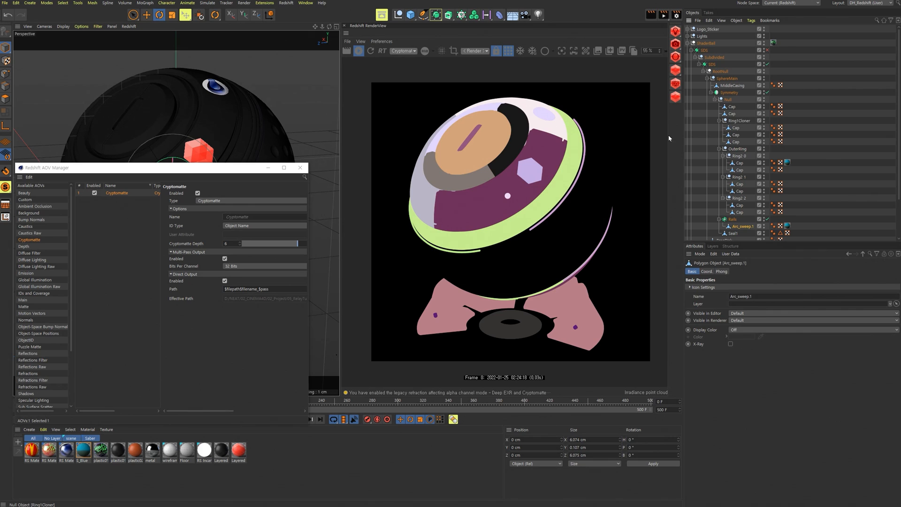
Step: Set the Cryptomatte AOV's ID Type to Material Name
{"action": "left_click_drag", "start_coordinate": [163, 169], "coordinate": [181, 119]}
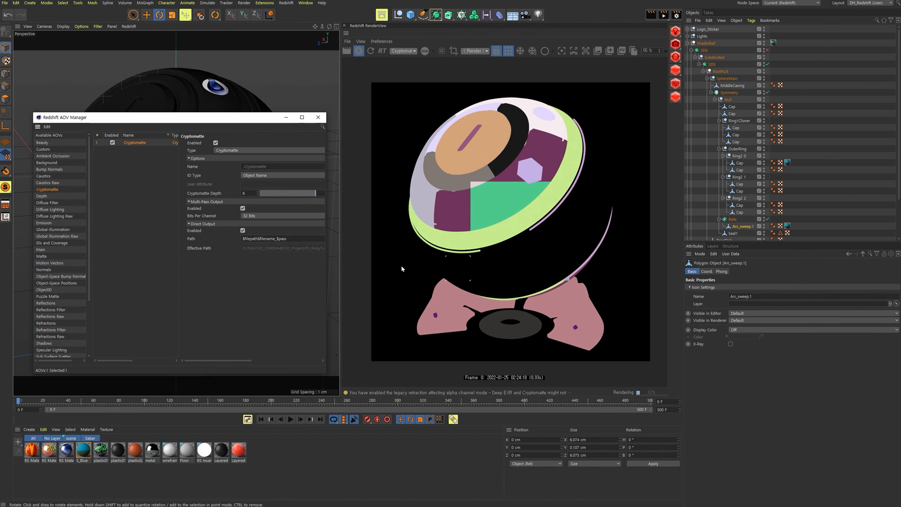
{"action": "left_click", "coordinate": [258, 177]}
{"action": "left_click", "coordinate": [267, 193]}
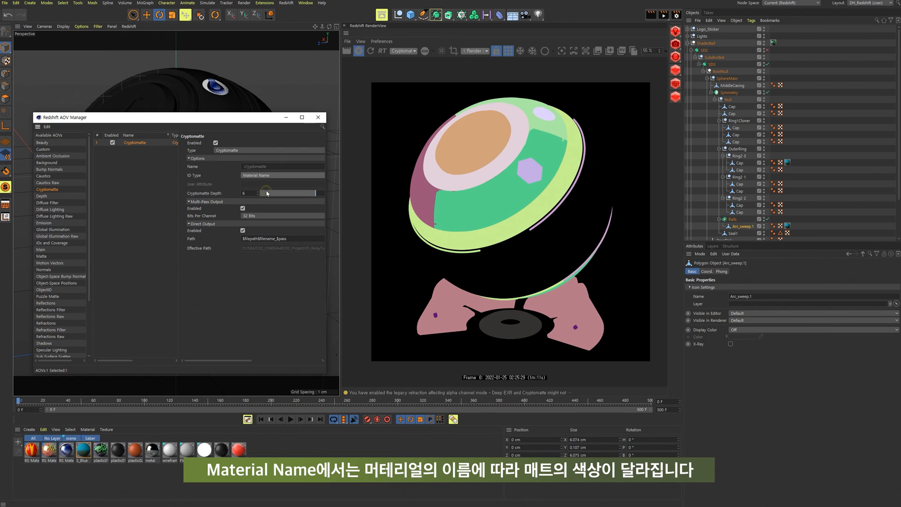
Step: Inspect the scene's materials and identify those assigned to the Redshift logo and ShaderBall objects
{"action": "left_click", "coordinate": [33, 461]}
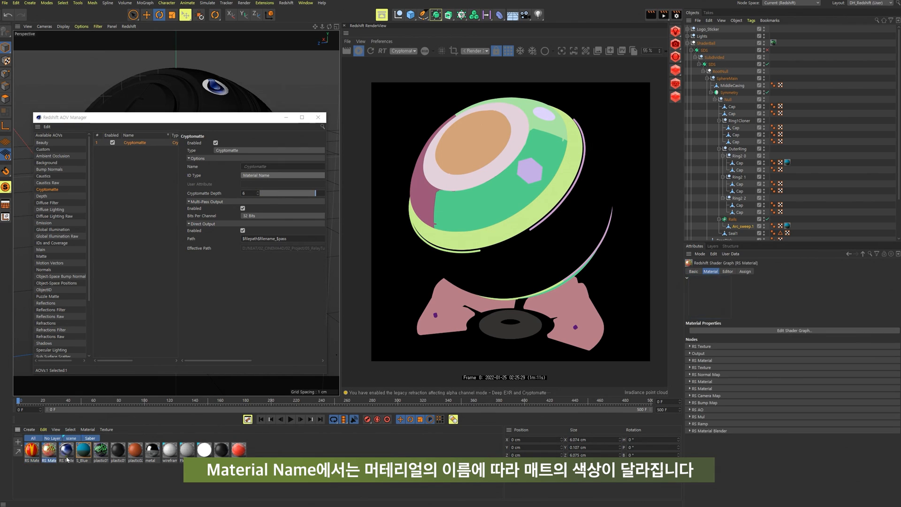
{"action": "left_click", "coordinate": [83, 450]}
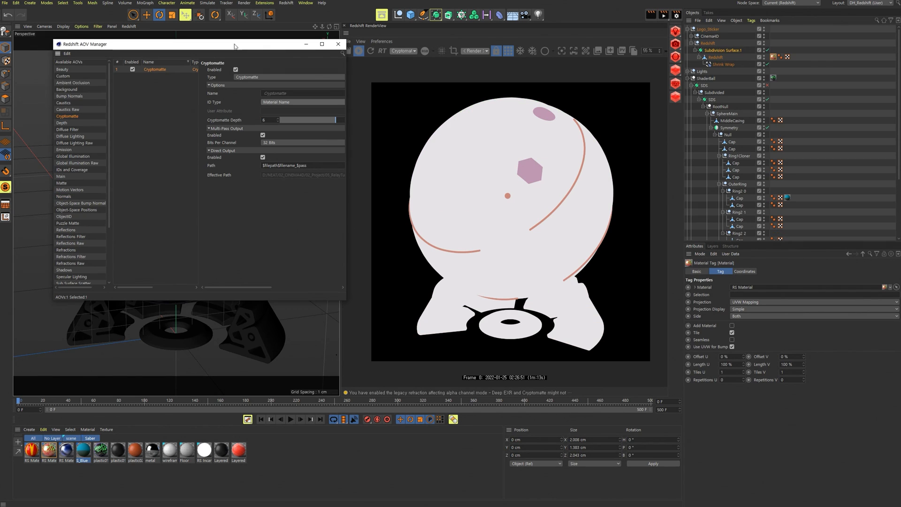
{"action": "left_click_drag", "start_coordinate": [235, 46], "coordinate": [237, 220]}
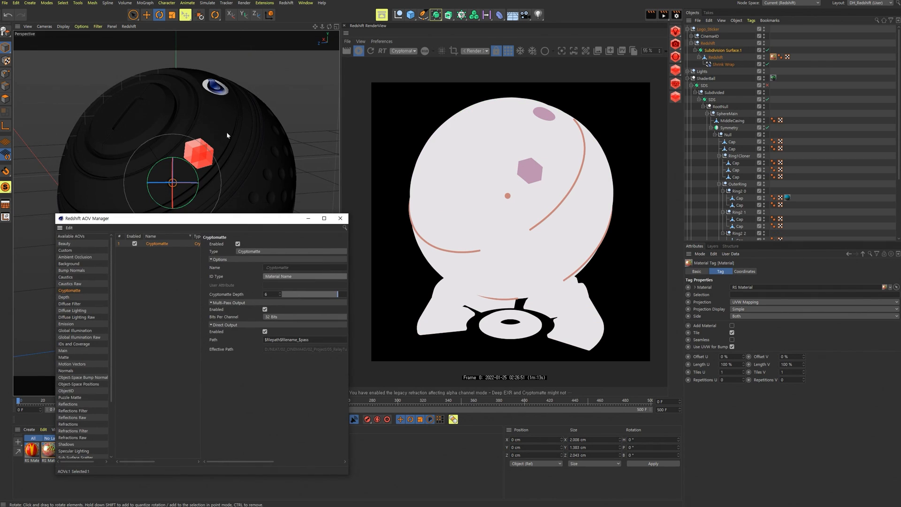
{"action": "left_click", "coordinate": [777, 85]}
{"action": "left_click", "coordinate": [773, 78]}
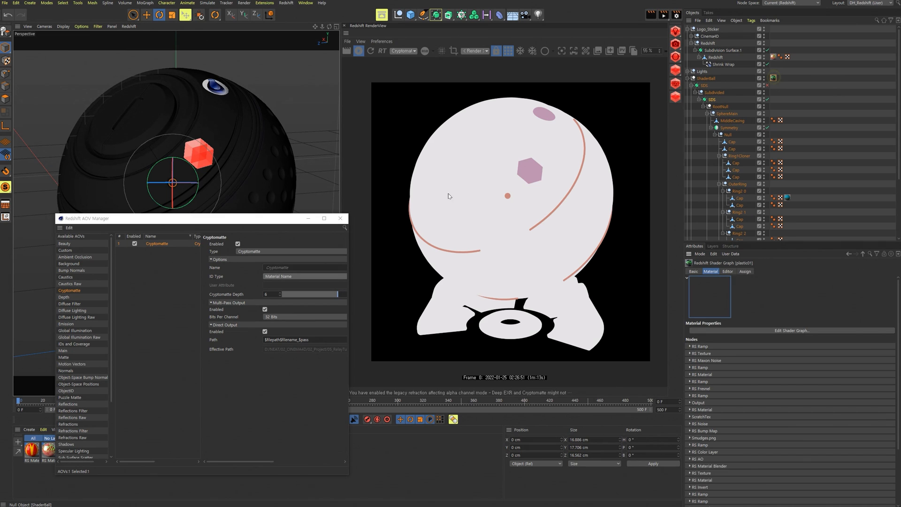
{"action": "left_click_drag", "start_coordinate": [188, 218], "coordinate": [182, 111]}
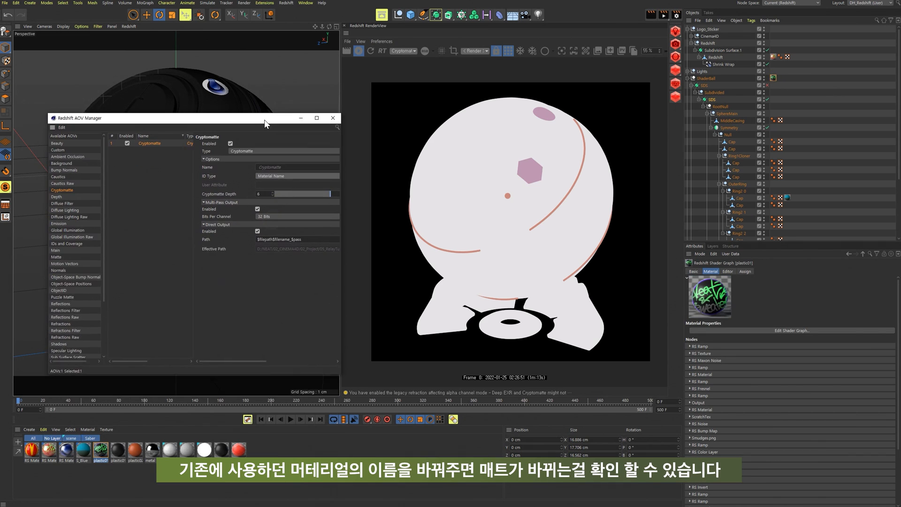
Step: Copy the material name plastic01 and apply it to S_Blue and the two RS Material materials beside it
{"action": "double_click", "coordinate": [99, 461]}
{"action": "key", "text": "Return"}
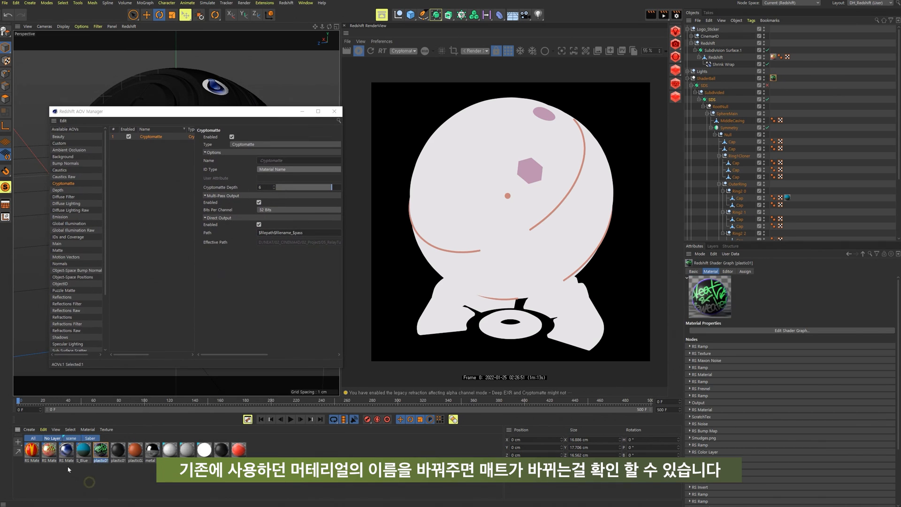
{"action": "left_click", "coordinate": [84, 452]}
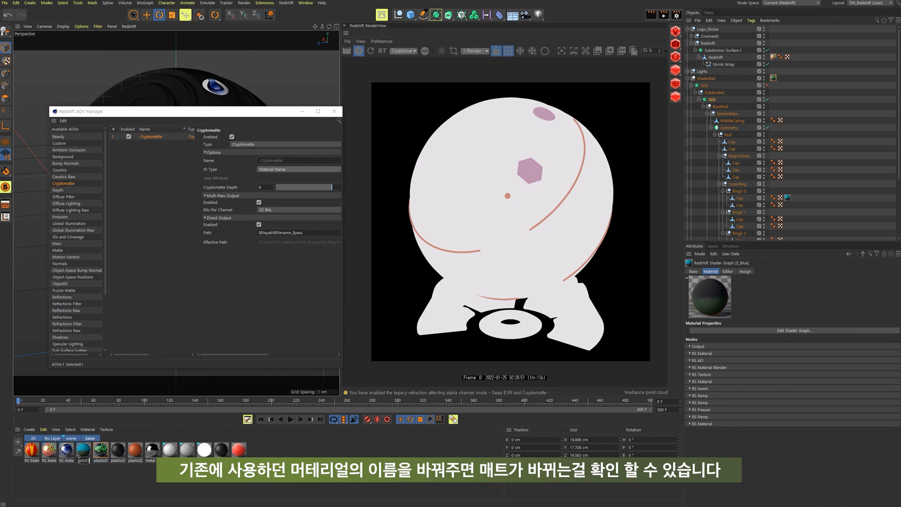
{"action": "left_click", "coordinate": [70, 462]}
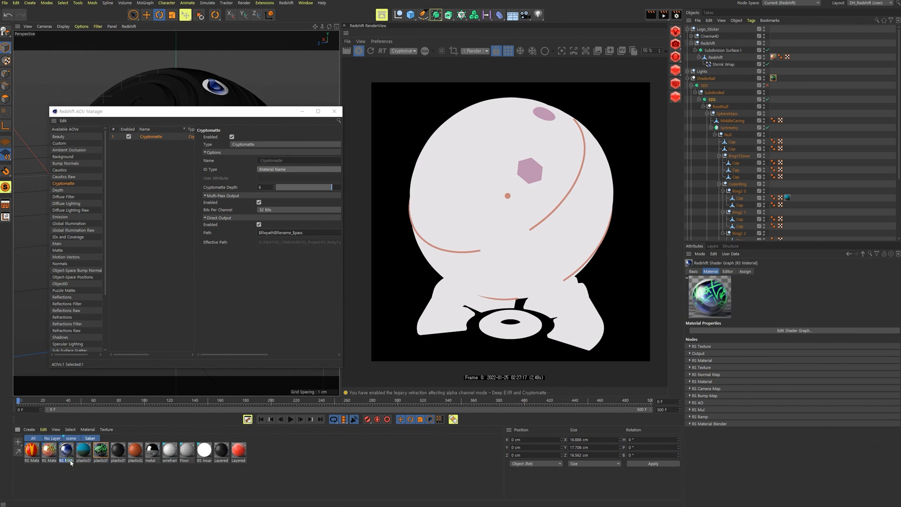
{"action": "left_click", "coordinate": [51, 463]}
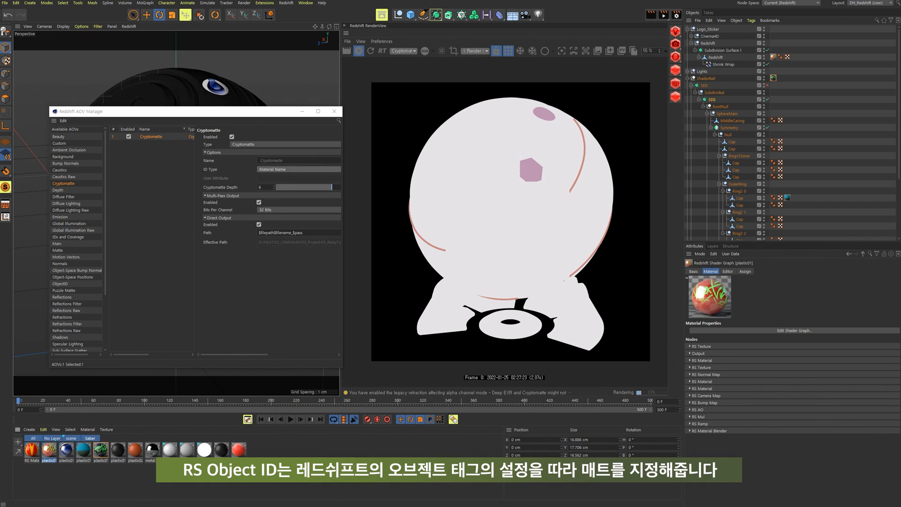
Step: Set the Cryptomatte AOV's ID Type to RS Object ID
{"action": "left_click", "coordinate": [291, 170]}
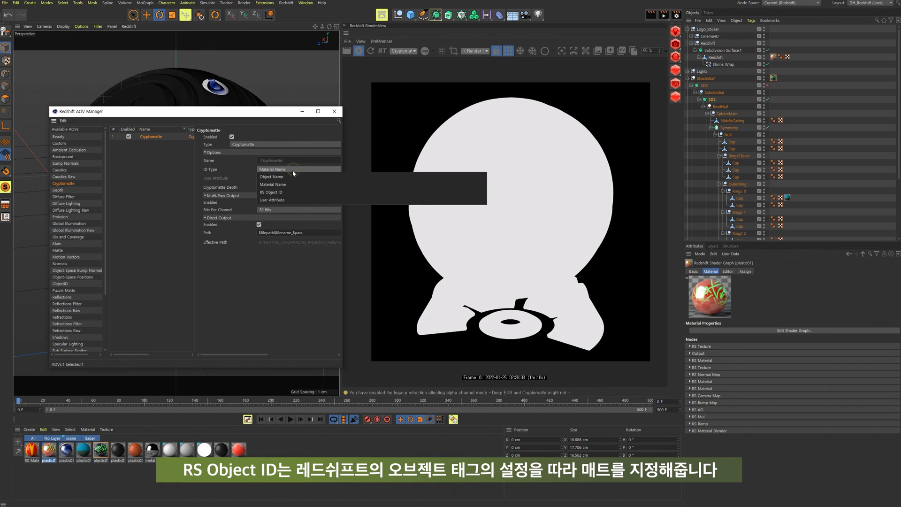
{"action": "left_click", "coordinate": [285, 193]}
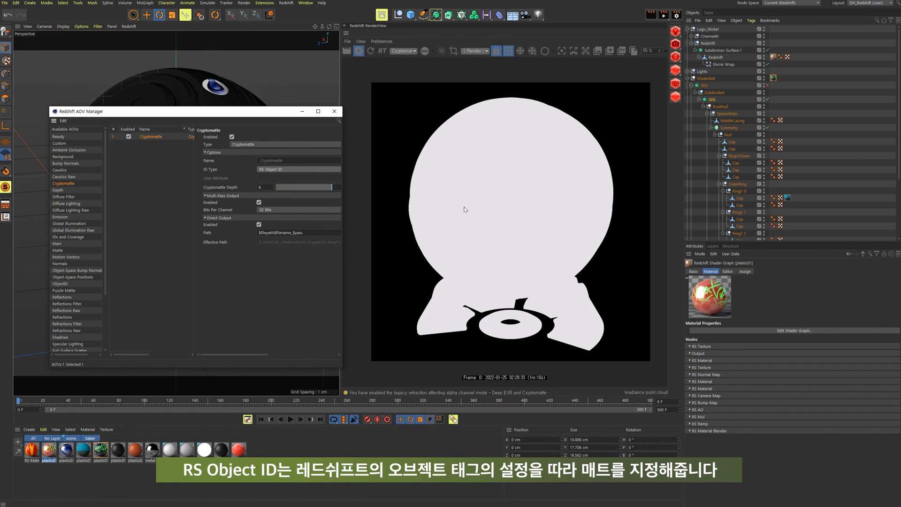
Step: Add a Redshift Object tag to the first Cap under Null and enable its Object ID override with ID 1
{"action": "left_click", "coordinate": [737, 143]}
{"action": "key", "text": "shift+c"}
{"action": "type", "text": "aov"}
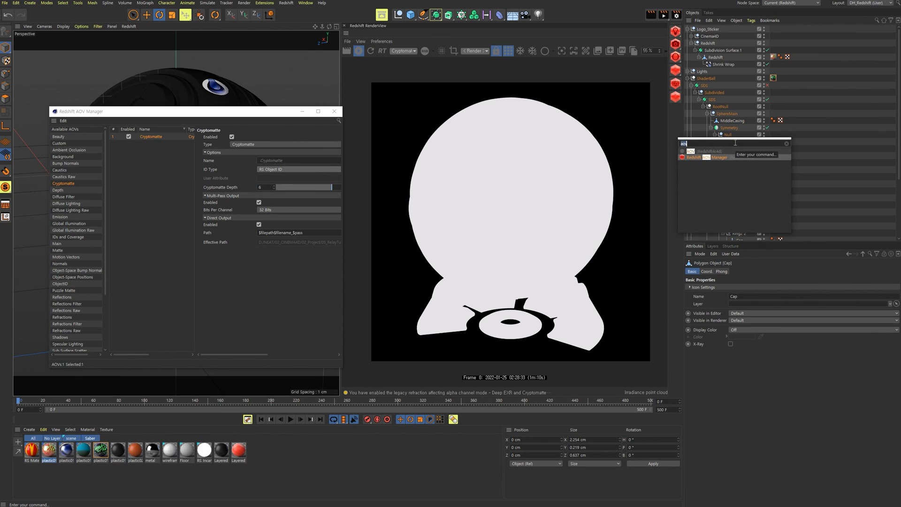
{"action": "type", "text": "redshift"}
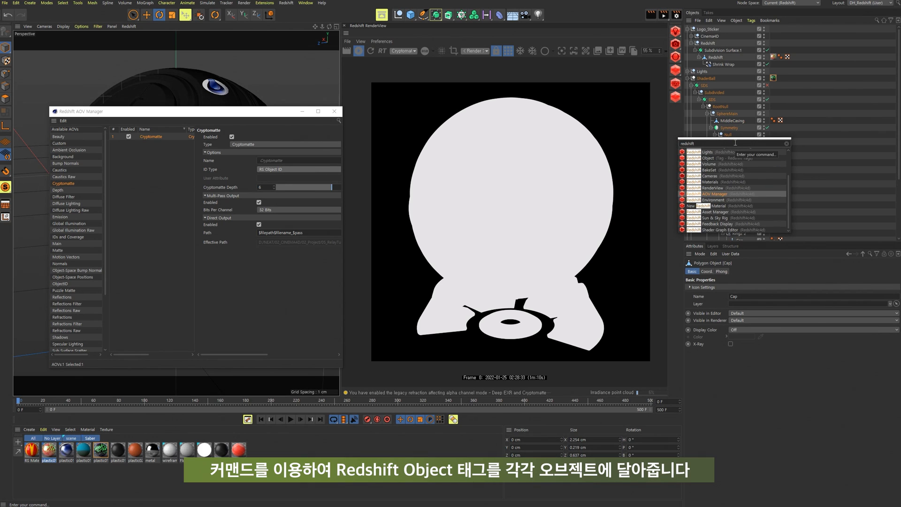
{"action": "key", "text": "Up"}
{"action": "key", "text": "Up"}
{"action": "key", "text": "Up"}
{"action": "key", "text": "Up"}
{"action": "key", "text": "Up"}
{"action": "key", "text": "Up"}
{"action": "key", "text": "Return"}
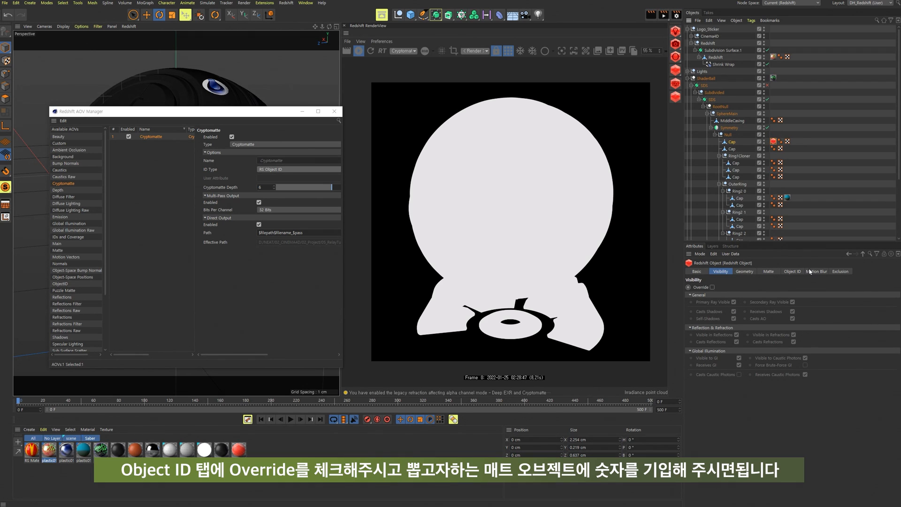
{"action": "left_click", "coordinate": [793, 272]}
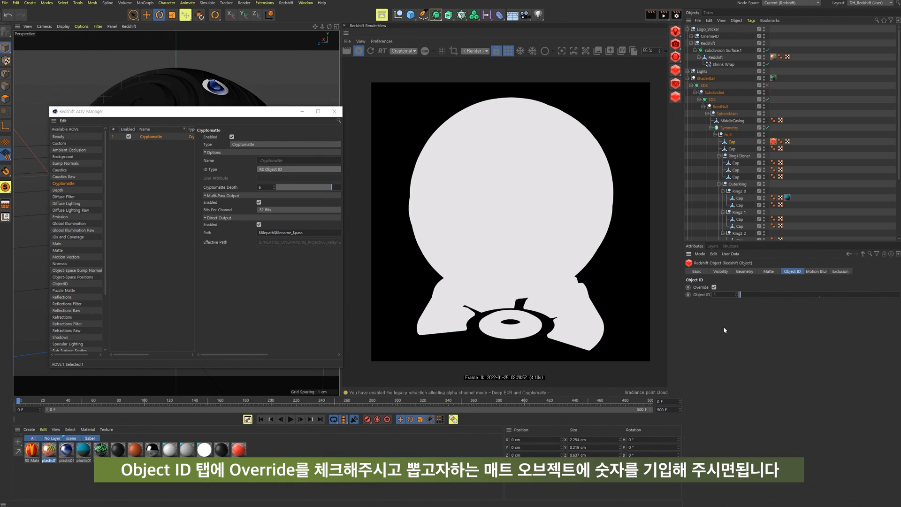
Step: Copy the Redshift Object tag to the other Caps down to Ring2 1, setting Object ID 2 on the Ring2 0 and Ring2 1 copies
{"action": "left_click_drag", "start_coordinate": [791, 152], "coordinate": [794, 198], "text": "ctrl"}
{"action": "left_click", "coordinate": [722, 294]}
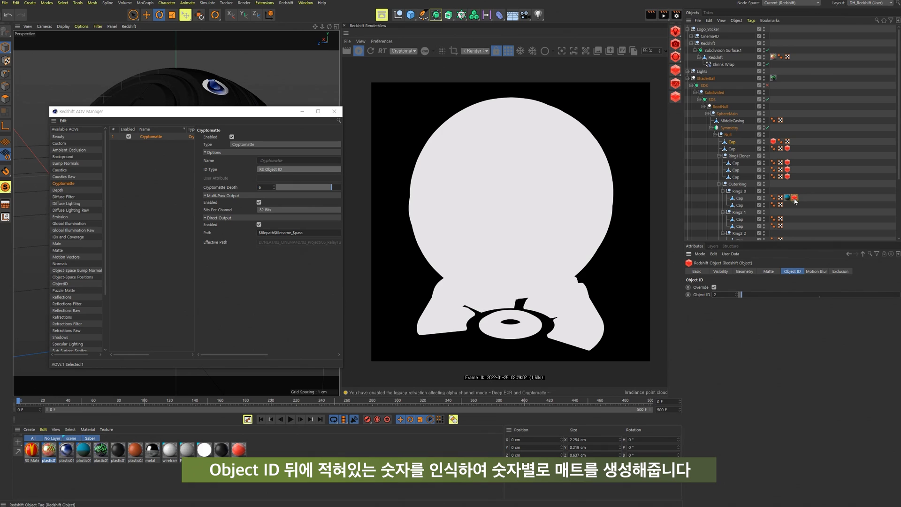
{"action": "left_click_drag", "start_coordinate": [796, 206], "coordinate": [792, 205], "text": "ctrl"}
{"action": "scroll", "coordinate": [789, 122], "scroll_direction": "down", "scroll_amount": 5}
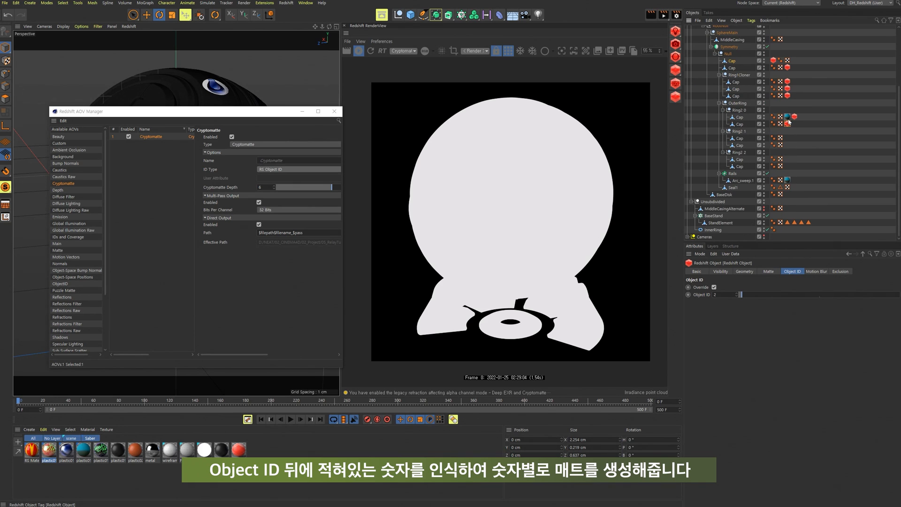
{"action": "left_click_drag", "start_coordinate": [789, 125], "coordinate": [790, 148], "text": "ctrl"}
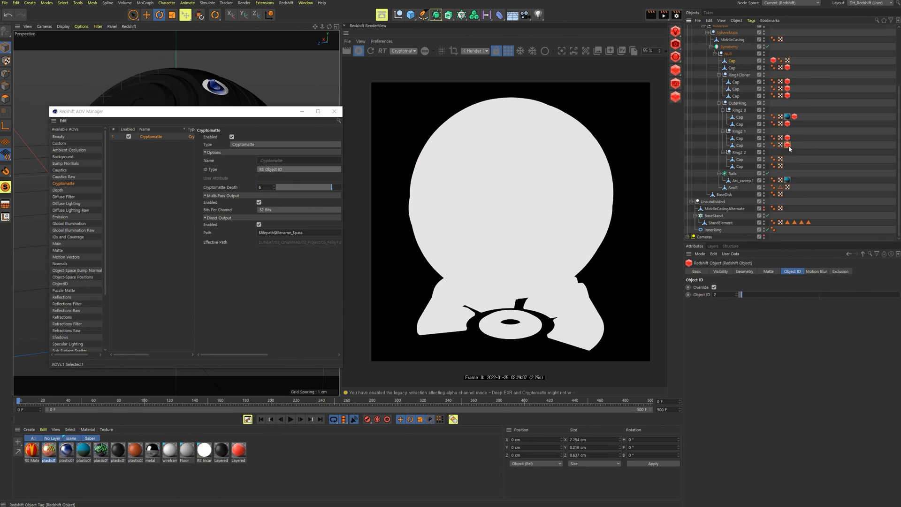
Step: Copy the Redshift Object tag with Object ID 3 onto the Ring2 2 Caps and the objects below them
{"action": "left_click", "coordinate": [724, 295]}
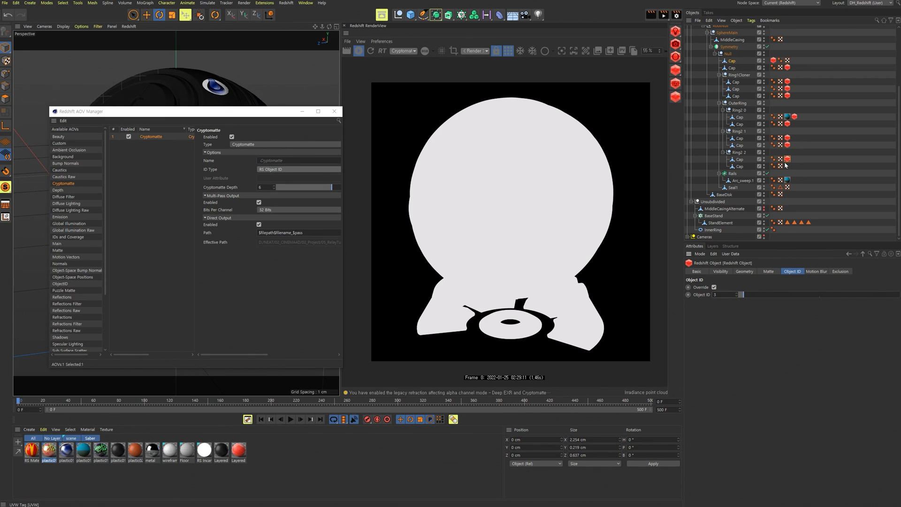
{"action": "left_click_drag", "start_coordinate": [787, 160], "coordinate": [795, 196], "text": "ctrl"}
{"action": "scroll", "coordinate": [800, 160], "scroll_direction": "up", "scroll_amount": 3}
{"action": "scroll", "coordinate": [795, 167], "scroll_direction": "down", "scroll_amount": 3}
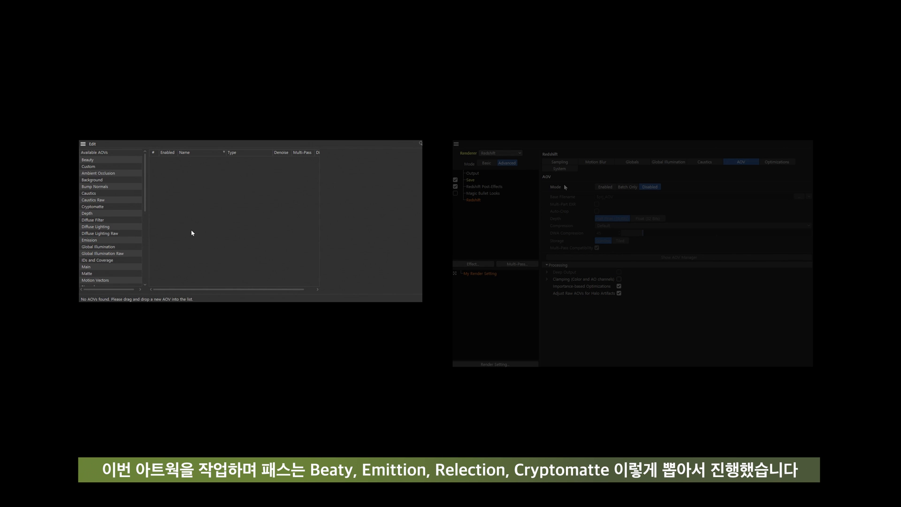
Step: Add Beauty, Cryptomatte, Emission and Reflections AOVs to the AOV list and review their settings
{"action": "double_click", "coordinate": [93, 160]}
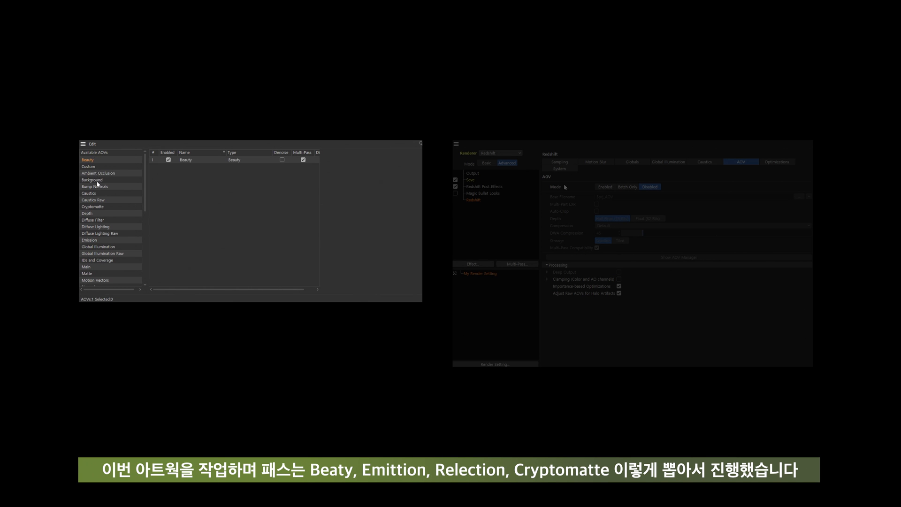
{"action": "double_click", "coordinate": [93, 207]}
{"action": "scroll", "coordinate": [146, 202], "scroll_direction": "down", "scroll_amount": 2}
{"action": "double_click", "coordinate": [93, 223]}
{"action": "scroll", "coordinate": [143, 212], "scroll_direction": "down", "scroll_amount": 2}
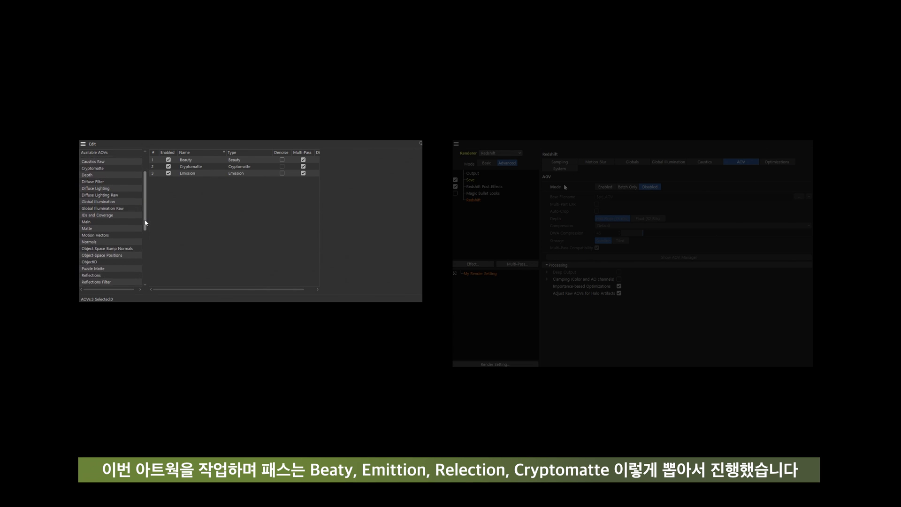
{"action": "double_click", "coordinate": [104, 268]}
{"action": "left_click", "coordinate": [194, 159]}
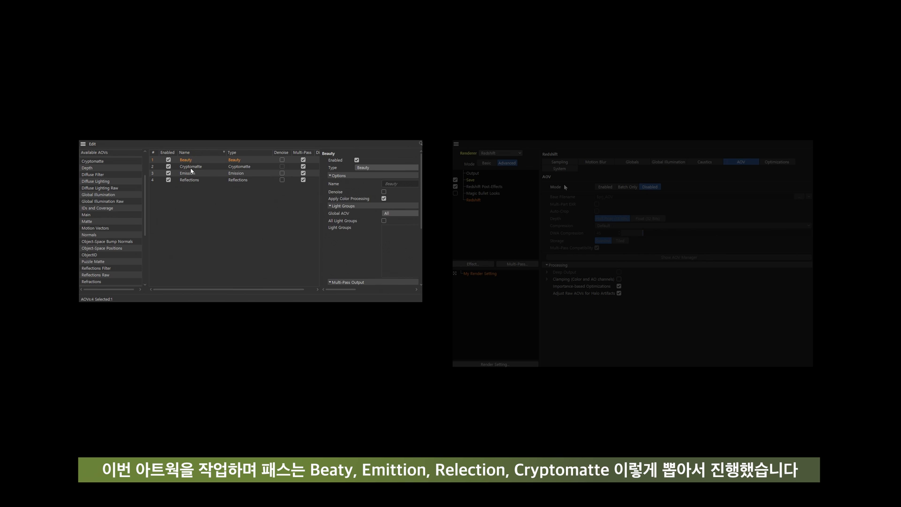
{"action": "left_click", "coordinate": [192, 167]}
{"action": "left_click", "coordinate": [195, 181]}
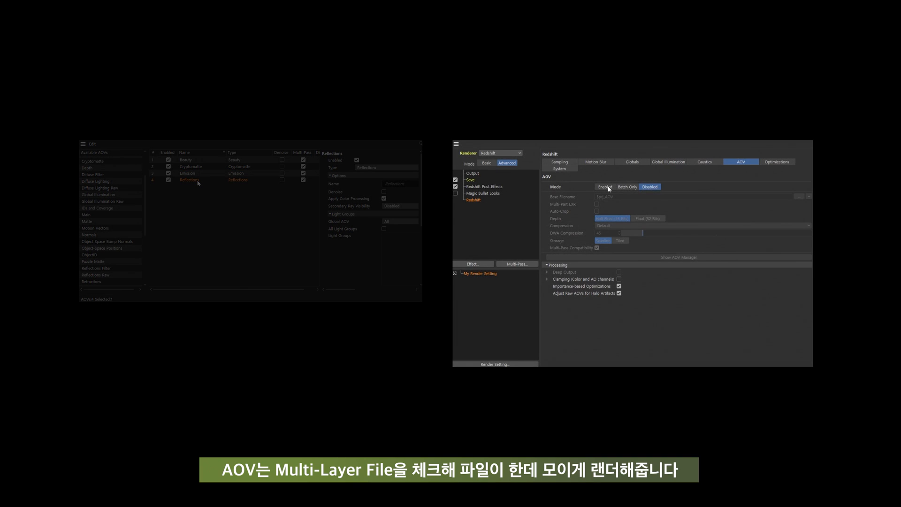
Step: Set the Redshift AOV mode to Enabled in the render settings and make sure multi-pass images save as a Multi-Layer File
{"action": "left_click", "coordinate": [606, 187]}
{"action": "left_click", "coordinate": [571, 163]}
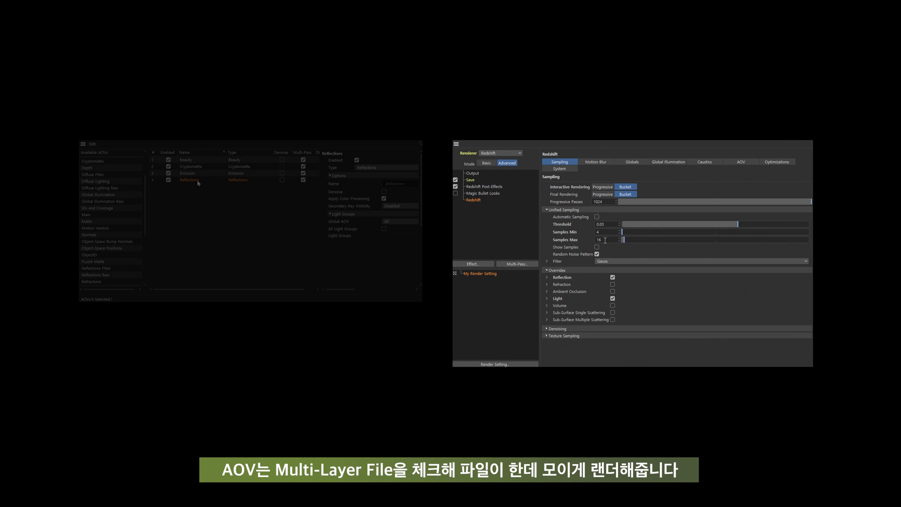
{"action": "left_click", "coordinate": [471, 180]}
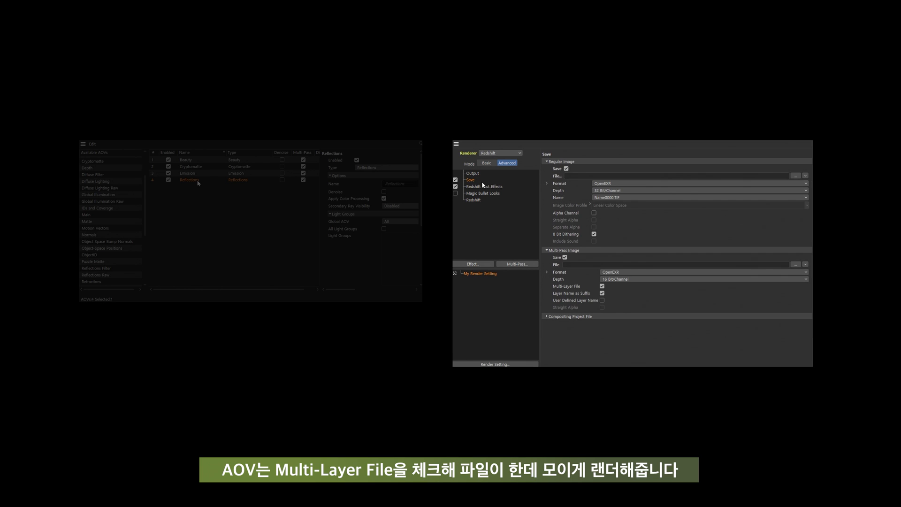
{"action": "left_click", "coordinate": [556, 286]}
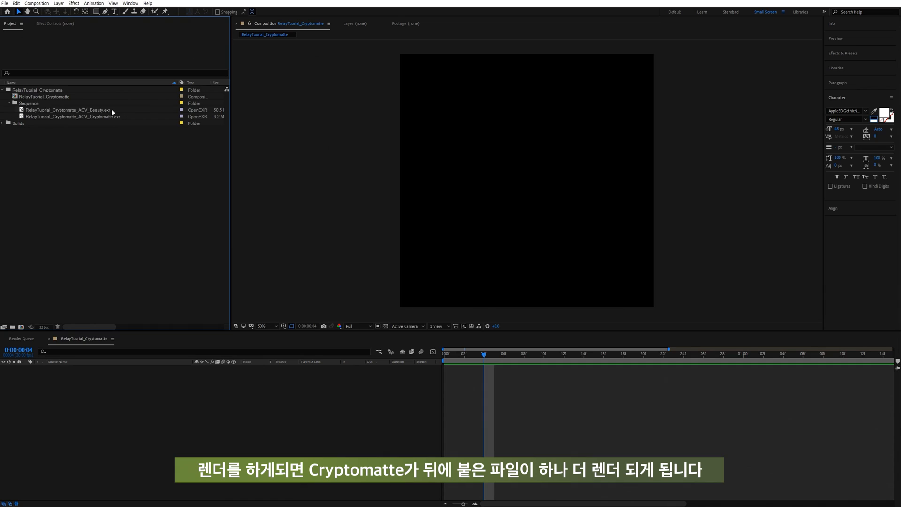
Step: In After Effects, add the AOV_Beauty EXR footage to the RelayTuorial_Cryptomatte composition and apply the EXtractoR effect to it
{"action": "left_click_drag", "start_coordinate": [114, 111], "coordinate": [134, 375]}
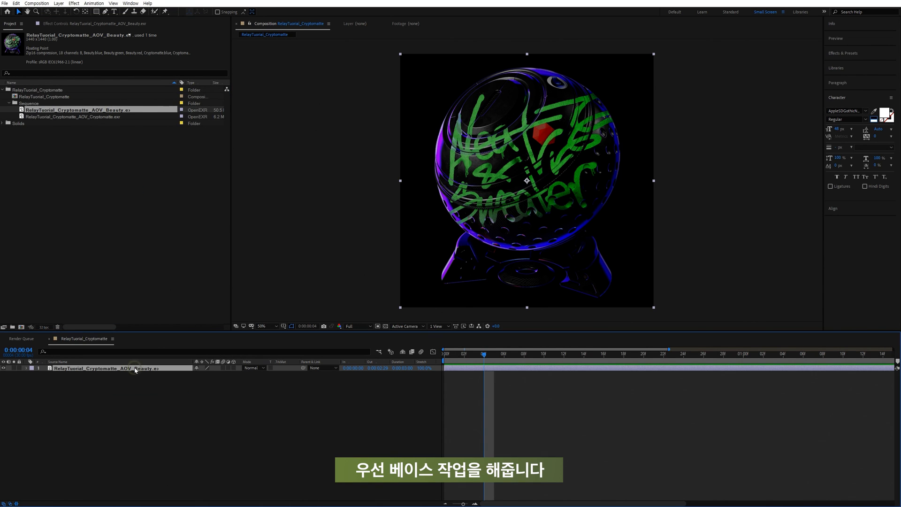
{"action": "key", "text": "ctrl+space"}
{"action": "type", "text": "ex"}
{"action": "key", "text": "Return"}
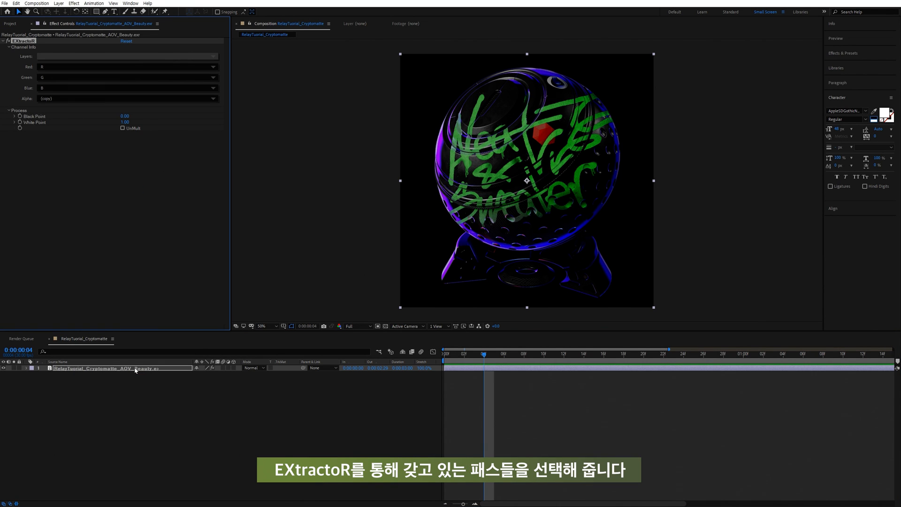
Step: Preview the Beauty, Cryptomatte, Emission, Reflections and Shadows passes in EXtractoR, then set its layer to Beauty
{"action": "left_click", "coordinate": [133, 56]}
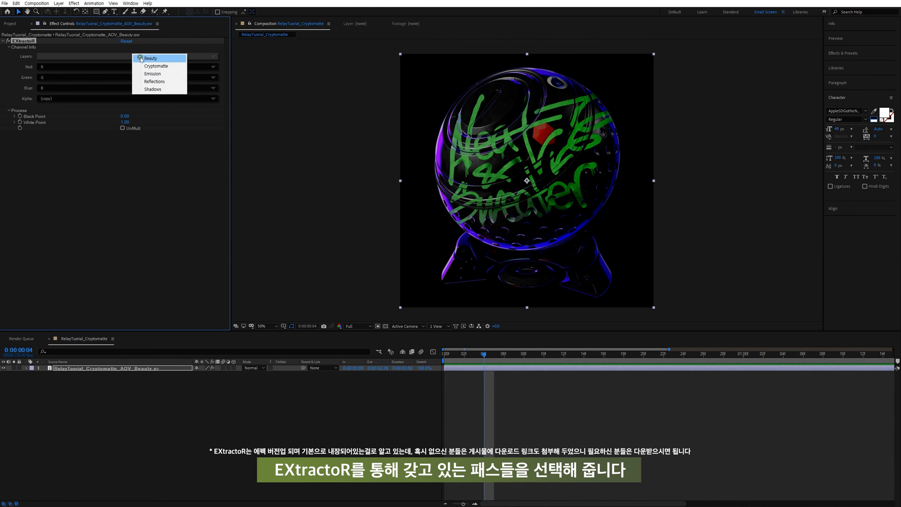
{"action": "left_click", "coordinate": [140, 61]}
{"action": "left_click", "coordinate": [141, 56]}
{"action": "left_click", "coordinate": [152, 70]}
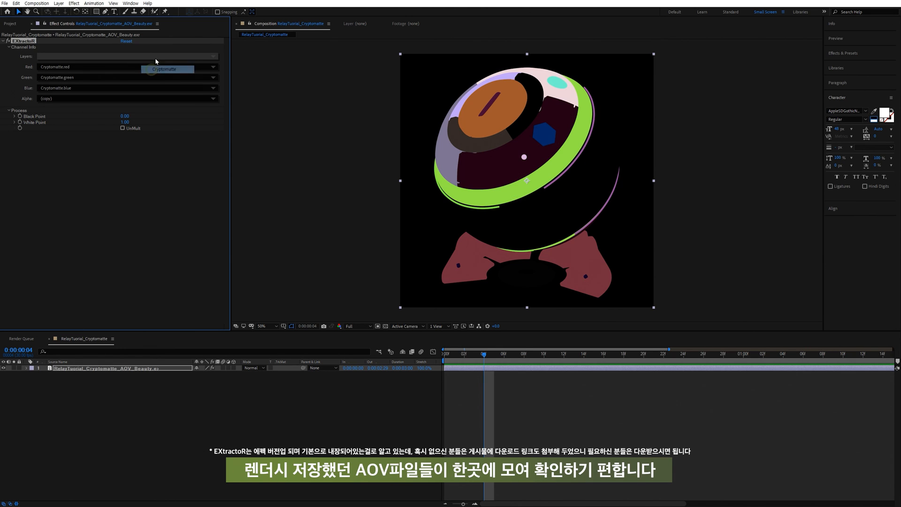
{"action": "left_click", "coordinate": [159, 56]}
{"action": "left_click", "coordinate": [162, 77]}
{"action": "left_click", "coordinate": [166, 57]}
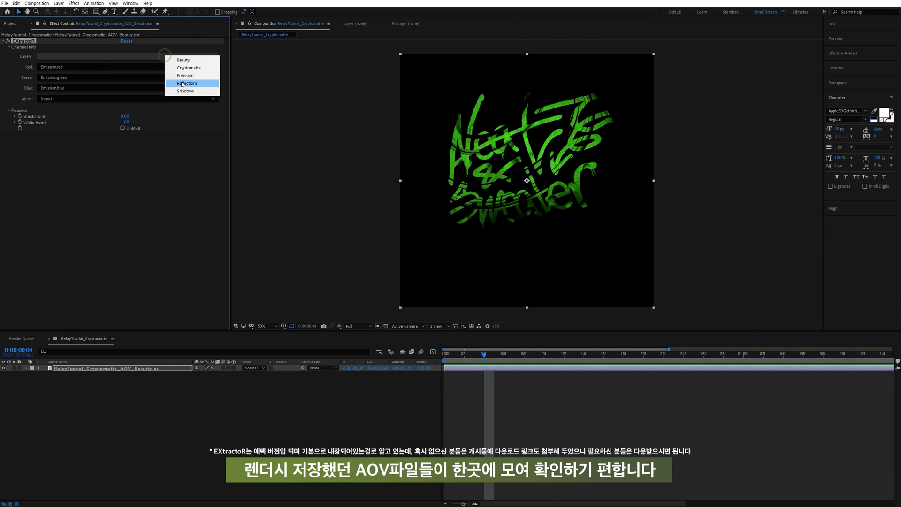
{"action": "left_click", "coordinate": [188, 82]}
{"action": "left_click", "coordinate": [185, 57]}
{"action": "left_click", "coordinate": [205, 90]}
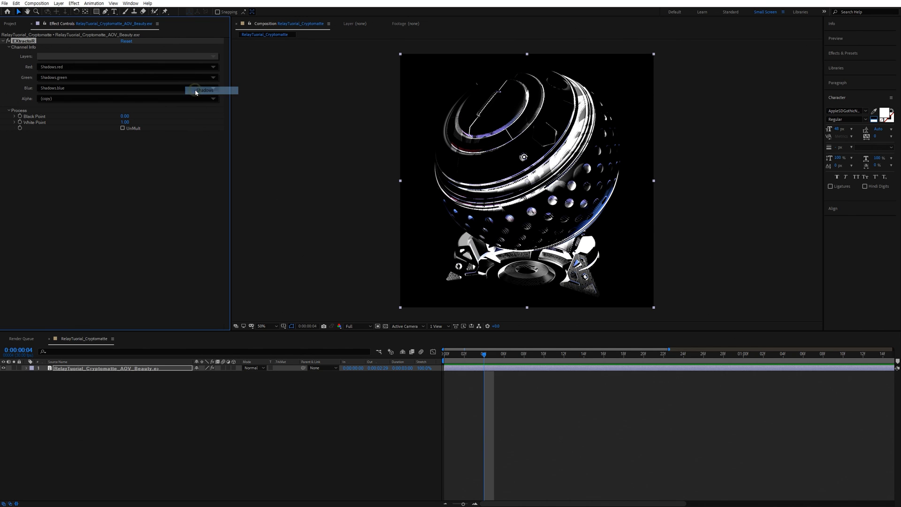
{"action": "left_click", "coordinate": [202, 57]}
{"action": "left_click", "coordinate": [221, 60]}
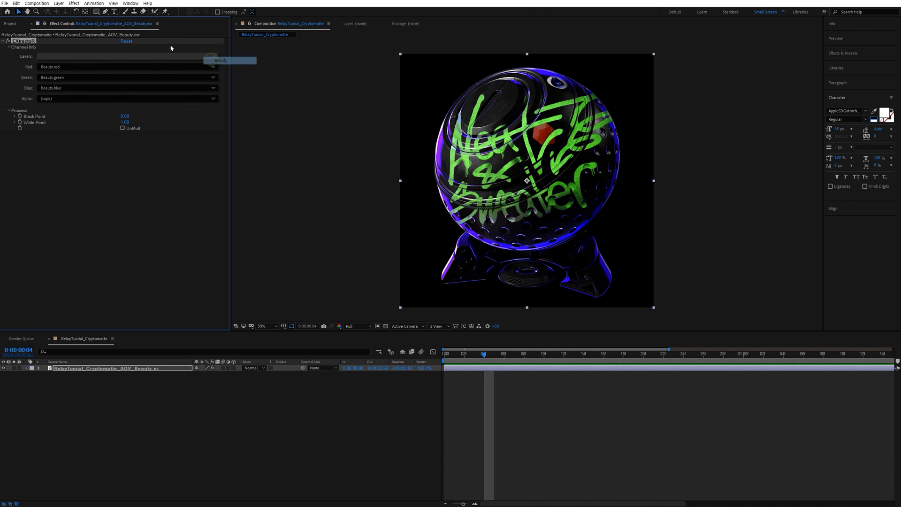
Step: Place the AOV_Cryptomatte EXR footage above the Beauty layer in the composition and apply the Cryptomatte effect to it
{"action": "left_click", "coordinate": [17, 25]}
{"action": "left_click", "coordinate": [69, 117]}
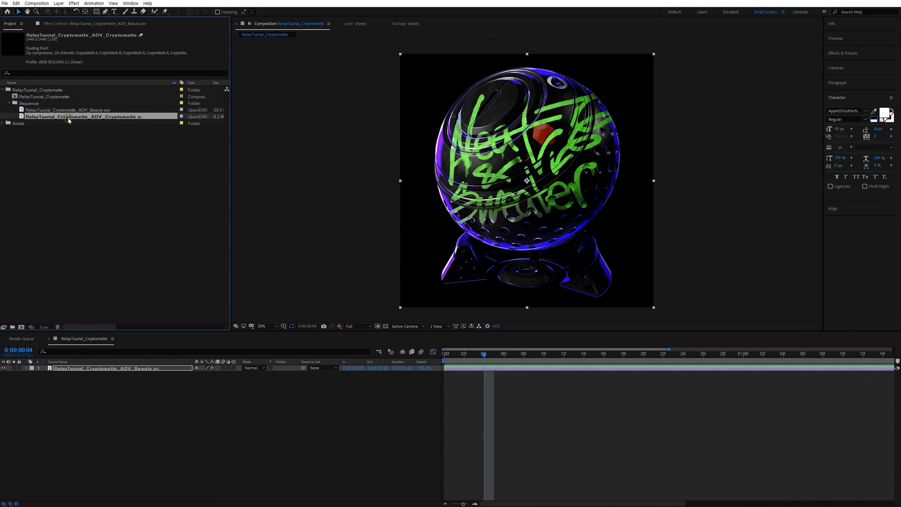
{"action": "left_click_drag", "start_coordinate": [76, 114], "coordinate": [128, 369]}
{"action": "key", "text": "ctrl+space"}
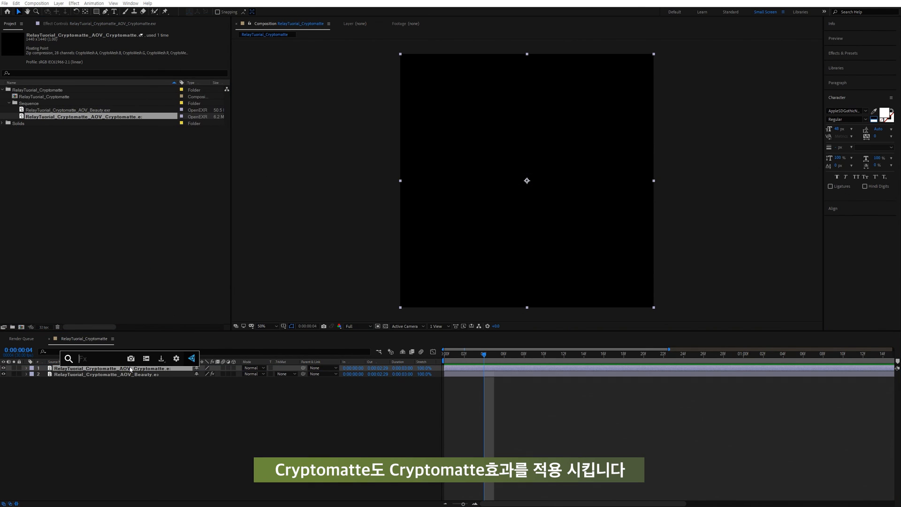
{"action": "type", "text": "cr"}
{"action": "key", "text": "Return"}
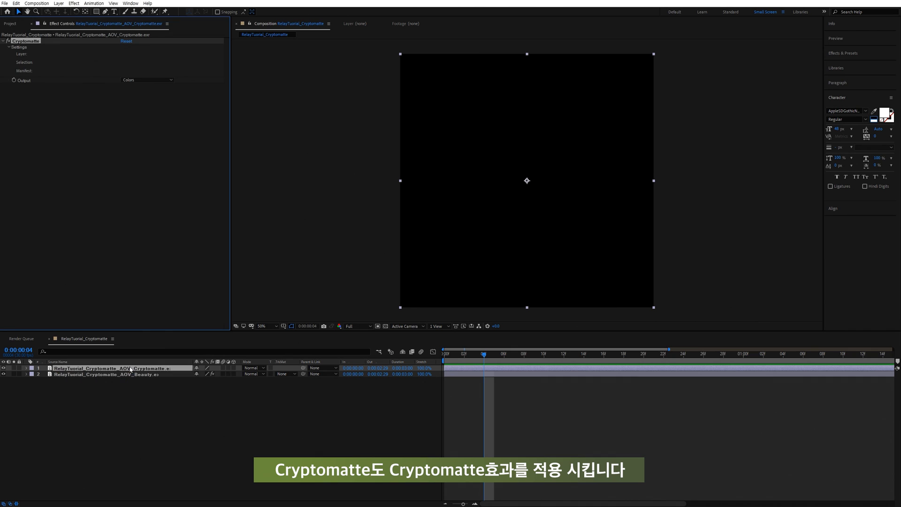
Step: Preview the Cryptomatte effect's Matted Colors, Matted RGBA and Matte Only outputs, then return the output to Colors
{"action": "left_click", "coordinate": [166, 80]}
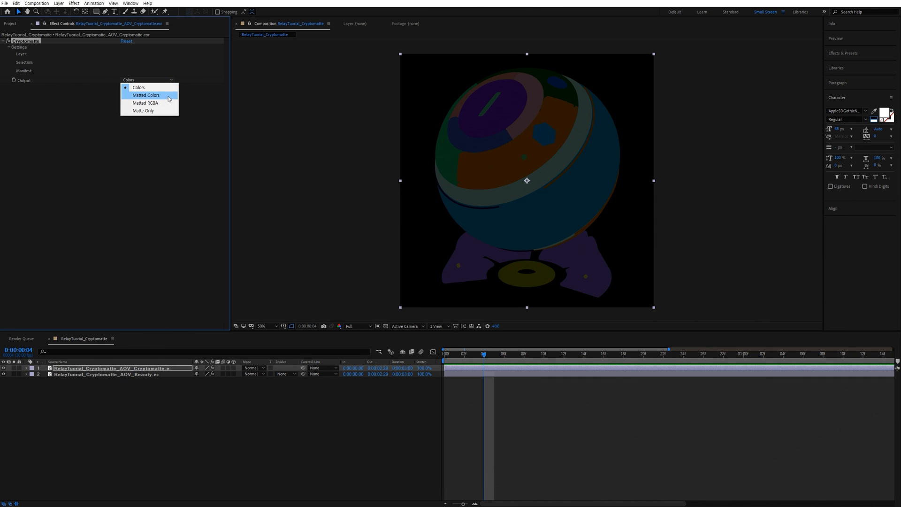
{"action": "left_click", "coordinate": [169, 95]}
{"action": "left_click", "coordinate": [166, 80]}
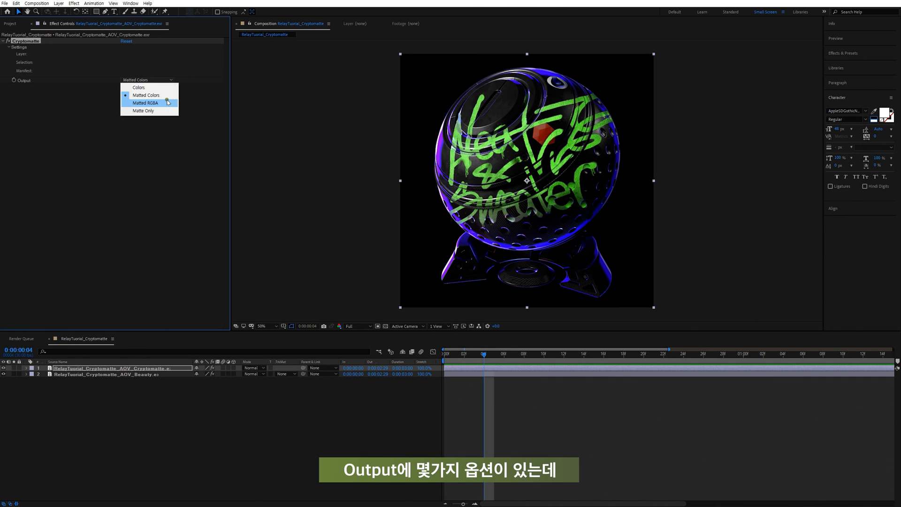
{"action": "left_click", "coordinate": [169, 103]}
{"action": "left_click", "coordinate": [167, 80]}
{"action": "left_click", "coordinate": [167, 111]}
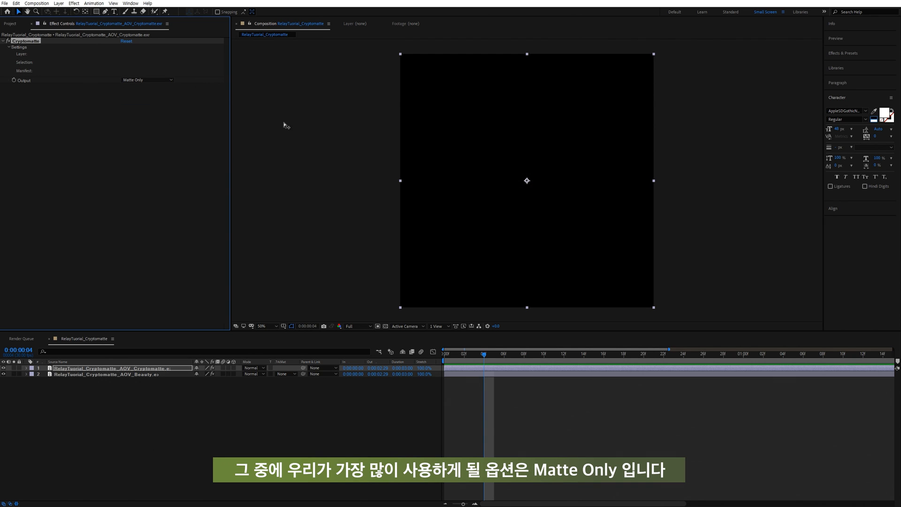
{"action": "left_click", "coordinate": [155, 81]}
{"action": "left_click", "coordinate": [155, 94]}
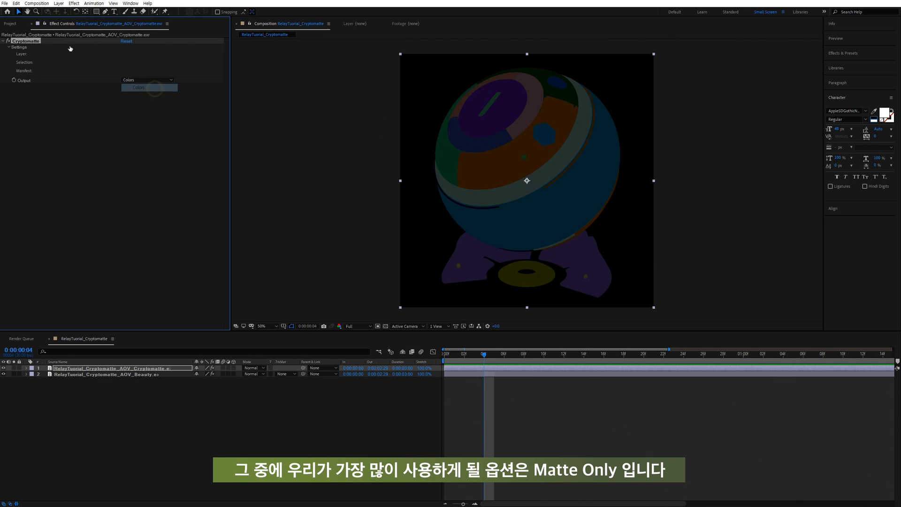
Step: Select the orange central band as a Cryptomatte matte and add the legs, the small dot and the upper disc to it
{"action": "left_click", "coordinate": [564, 116]}
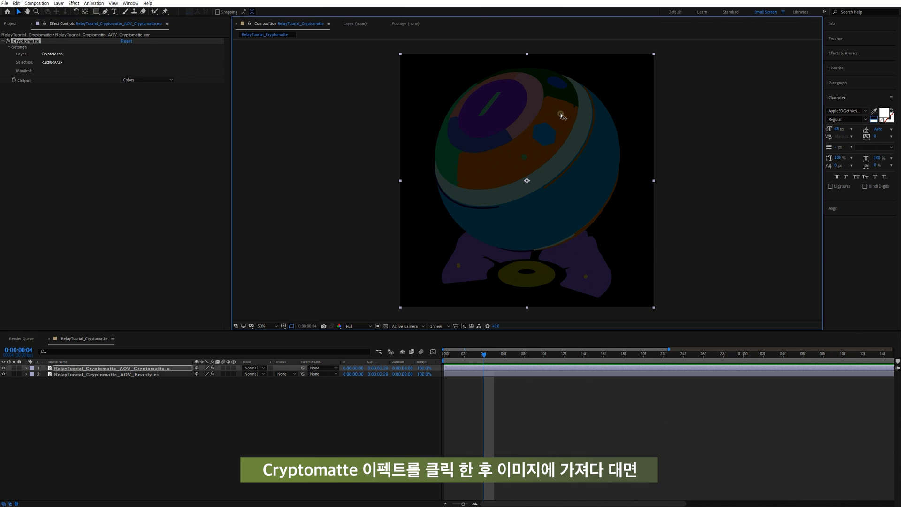
{"action": "left_click", "coordinate": [603, 262], "text": "shift"}
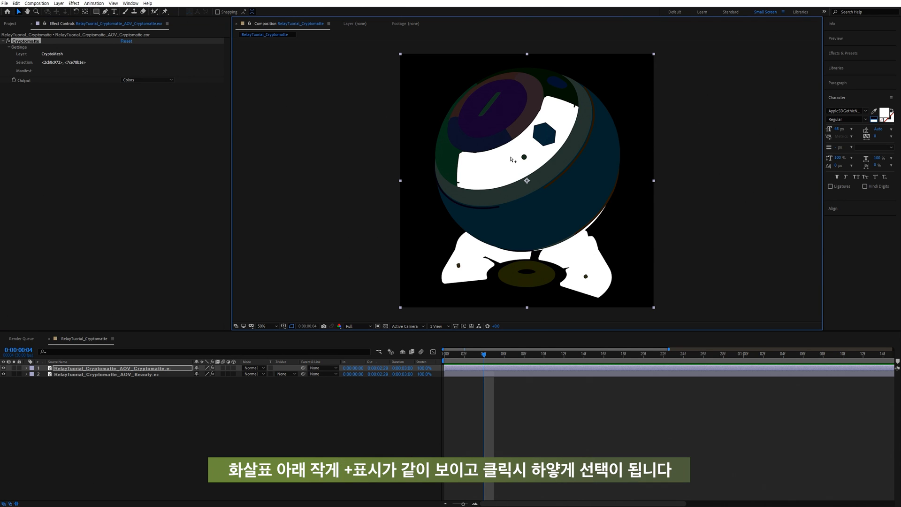
{"action": "left_click", "coordinate": [525, 158], "text": "shift"}
{"action": "left_click", "coordinate": [498, 130], "text": "shift"}
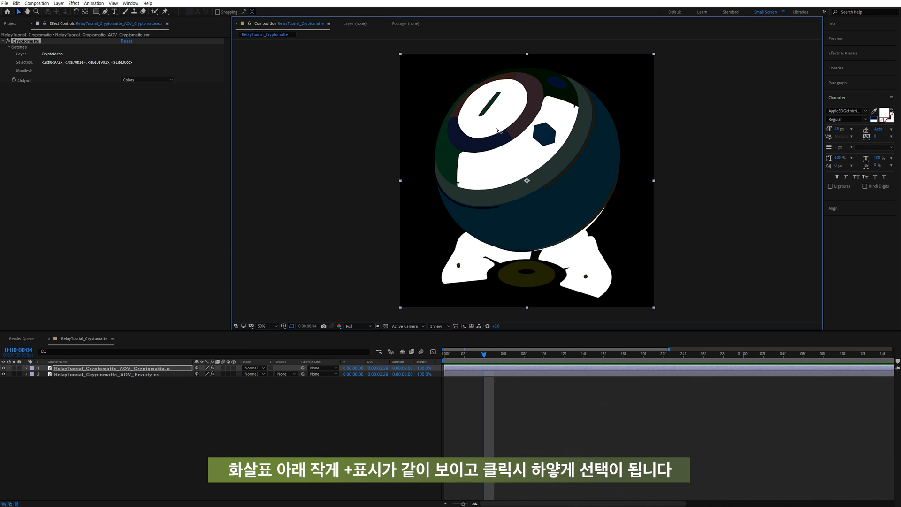
{"action": "left_click", "coordinate": [522, 133], "text": "shift"}
Step: Remove the upper disc and legs from the Cryptomatte selection, keeping the central band, and set the output to Matte Only
{"action": "left_click", "coordinate": [524, 129], "text": "ctrl"}
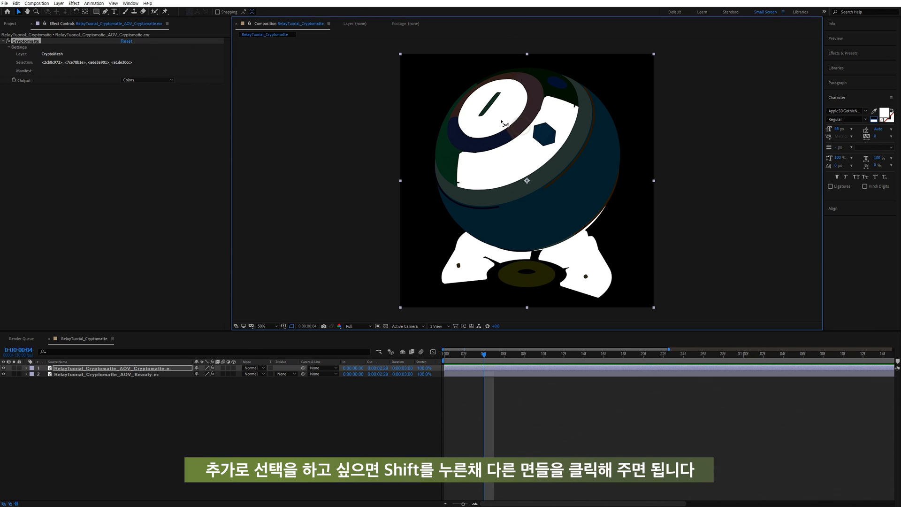
{"action": "left_click", "coordinate": [499, 119], "text": "ctrl"}
{"action": "left_click", "coordinate": [599, 266], "text": "ctrl"}
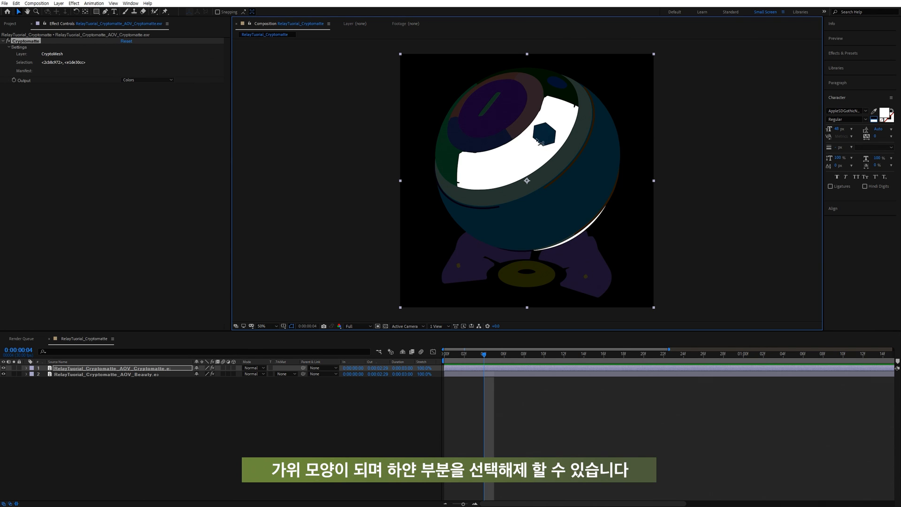
{"action": "left_click", "coordinate": [444, 139], "text": "shift"}
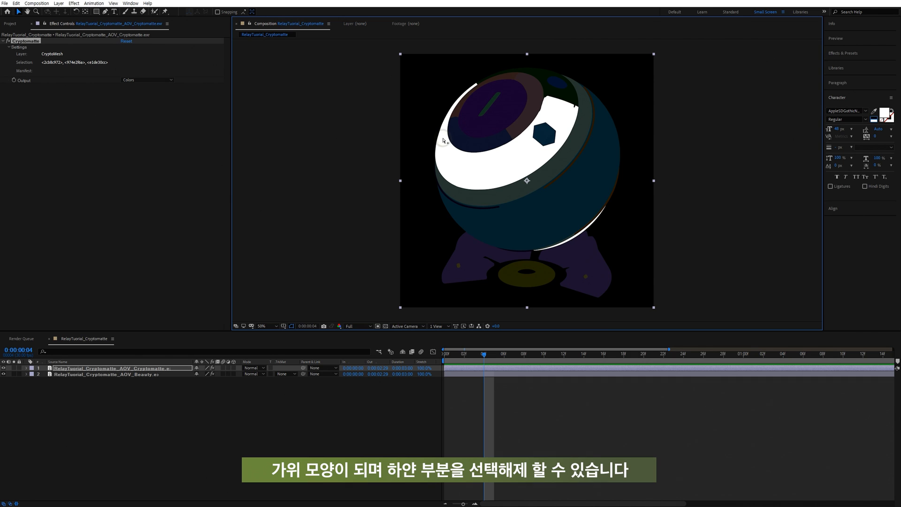
{"action": "left_click", "coordinate": [457, 155], "text": "ctrl"}
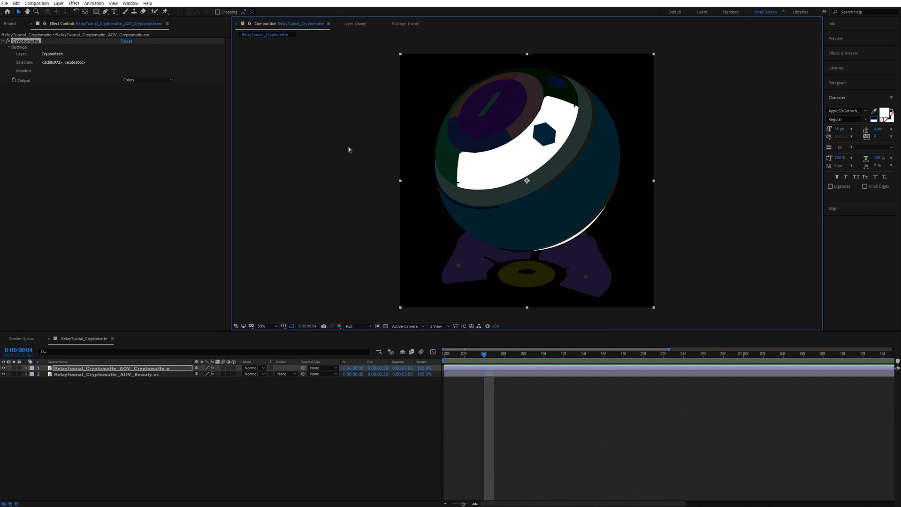
{"action": "left_click", "coordinate": [135, 81]}
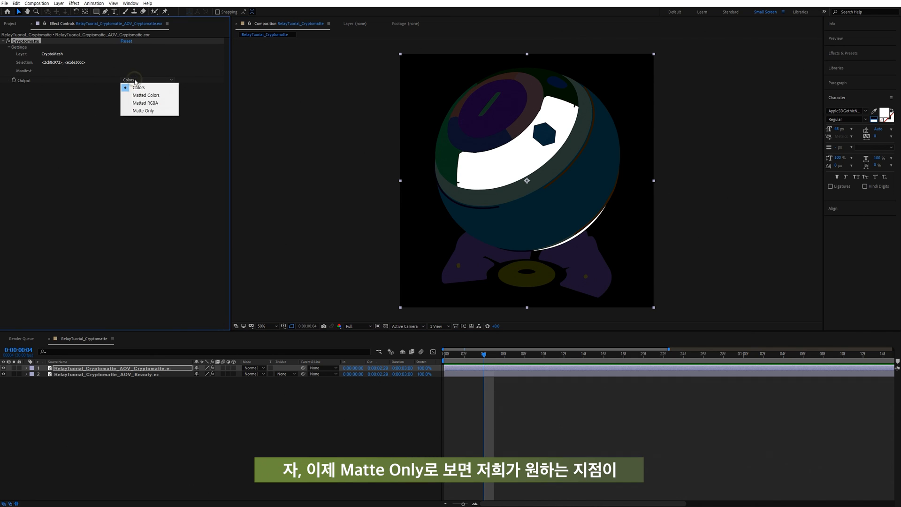
{"action": "left_click", "coordinate": [138, 111]}
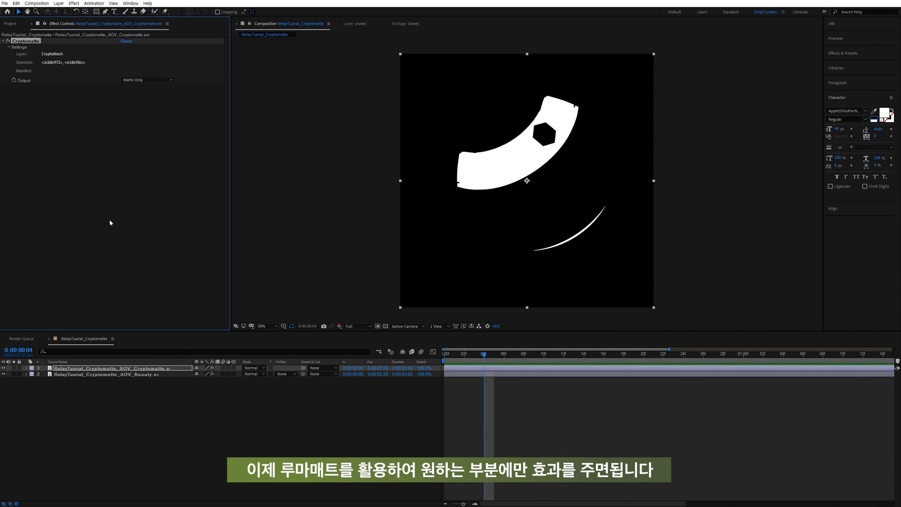
Step: Duplicate the AOV_Beauty layer, keep its EXtractoR layer on Beauty, and set its track matte to Luma Matte from the Cryptomatte layer
{"action": "left_click", "coordinate": [149, 375]}
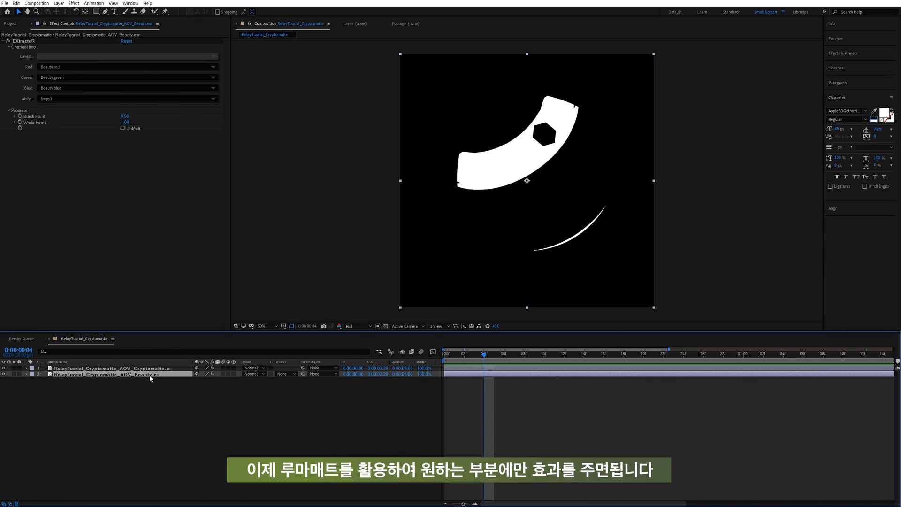
{"action": "key", "text": "ctrl+d"}
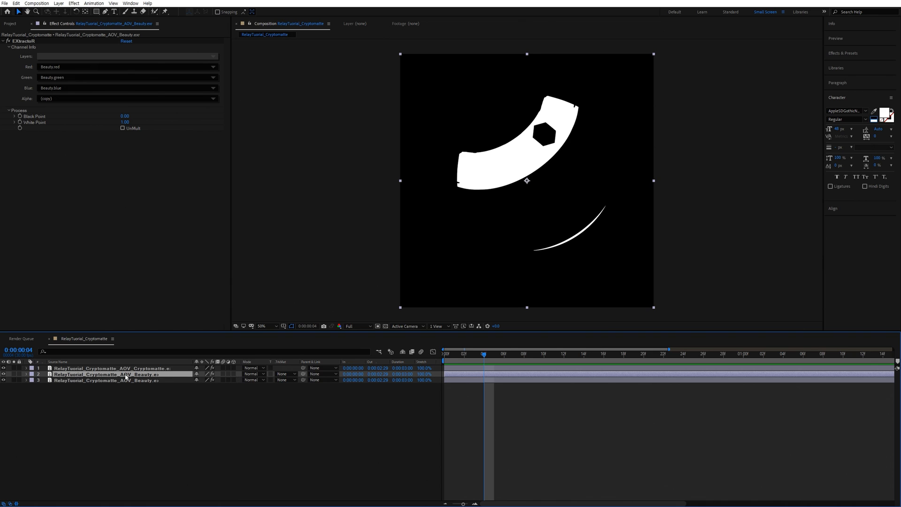
{"action": "left_click", "coordinate": [140, 56]}
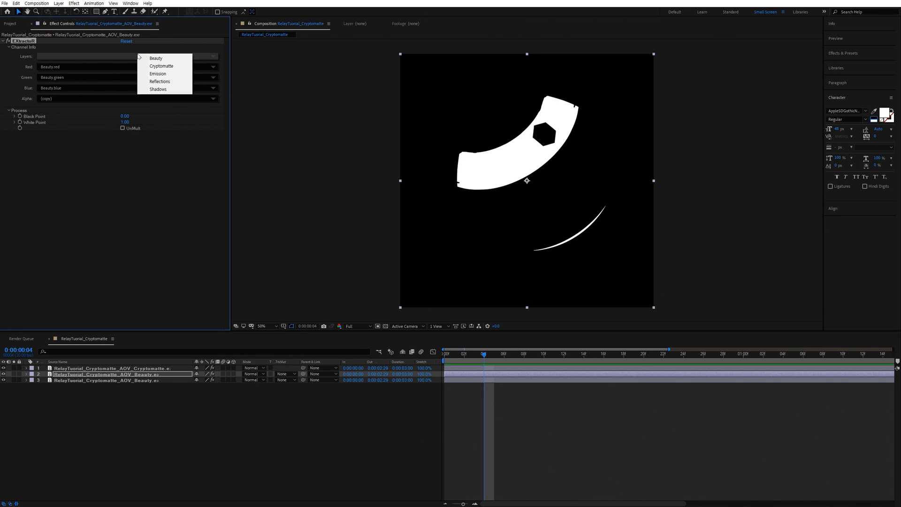
{"action": "left_click", "coordinate": [168, 60]}
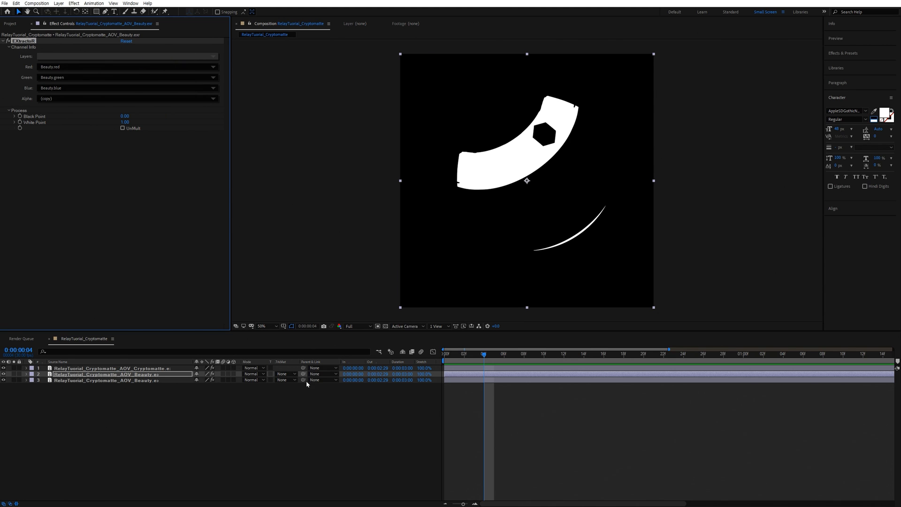
{"action": "left_click", "coordinate": [290, 374]}
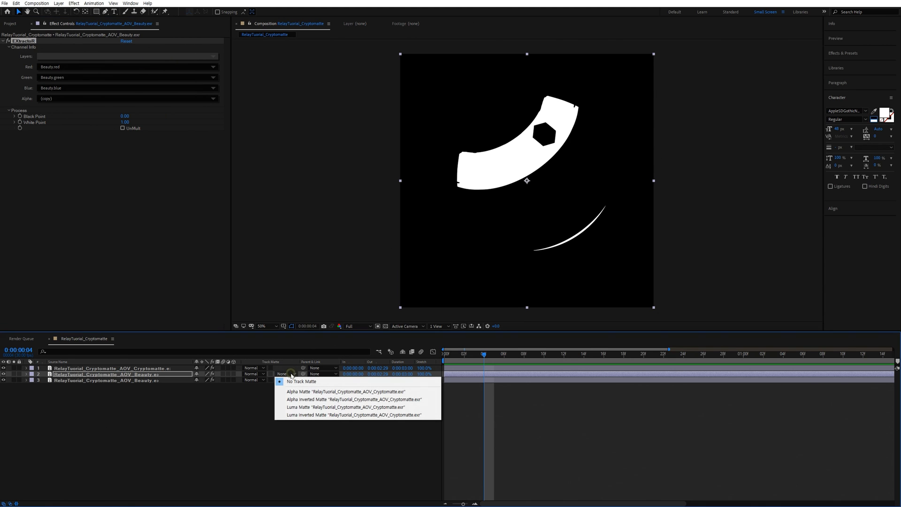
{"action": "left_click", "coordinate": [322, 408]}
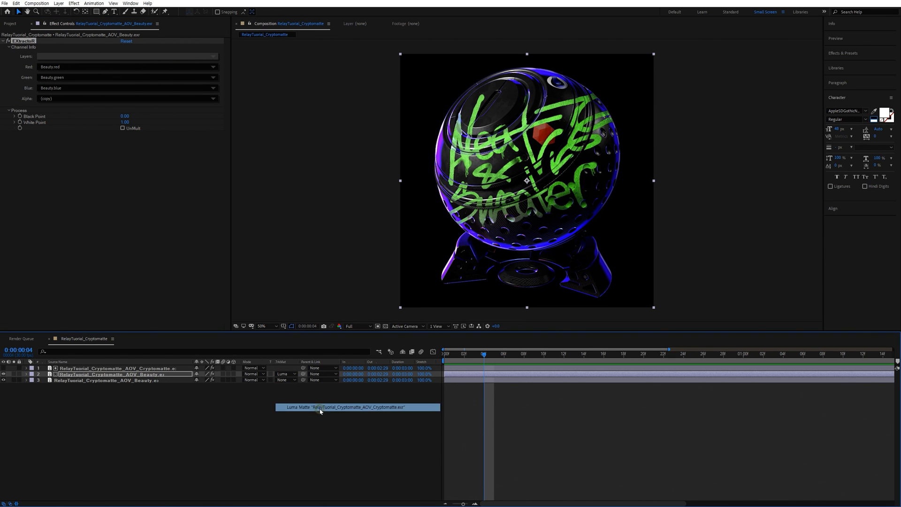
Step: Apply Hue/Saturation to the luma-matted Beauty layer and set its Master Hue to 1x+105.0°
{"action": "left_click", "coordinate": [165, 376]}
{"action": "key", "text": "ctrl+space"}
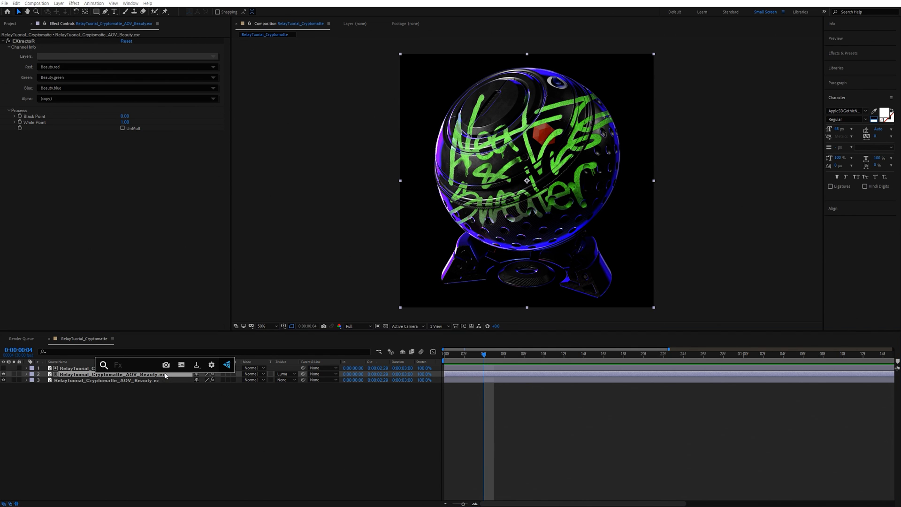
{"action": "type", "text": "hue"}
{"action": "key", "text": "Return"}
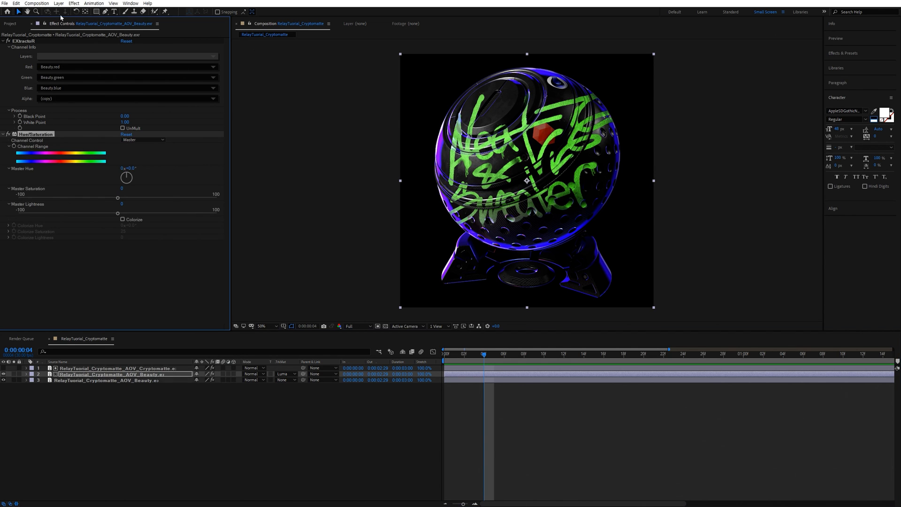
{"action": "left_click_drag", "start_coordinate": [131, 168], "coordinate": [307, 179]}
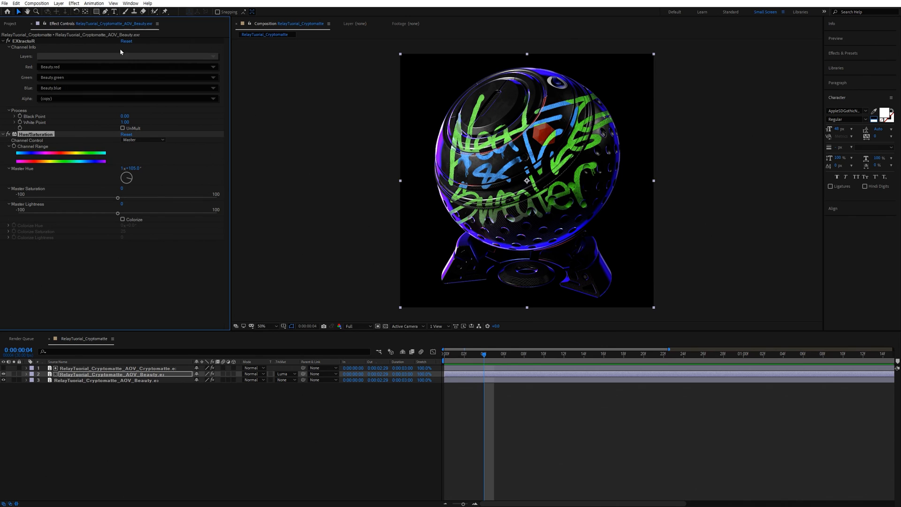
Step: At frame 0, extend the Cryptomatte selection with the lower shell, the ring around the upper disc, the round upper detail, the legs and the disc
{"action": "left_click", "coordinate": [104, 368]}
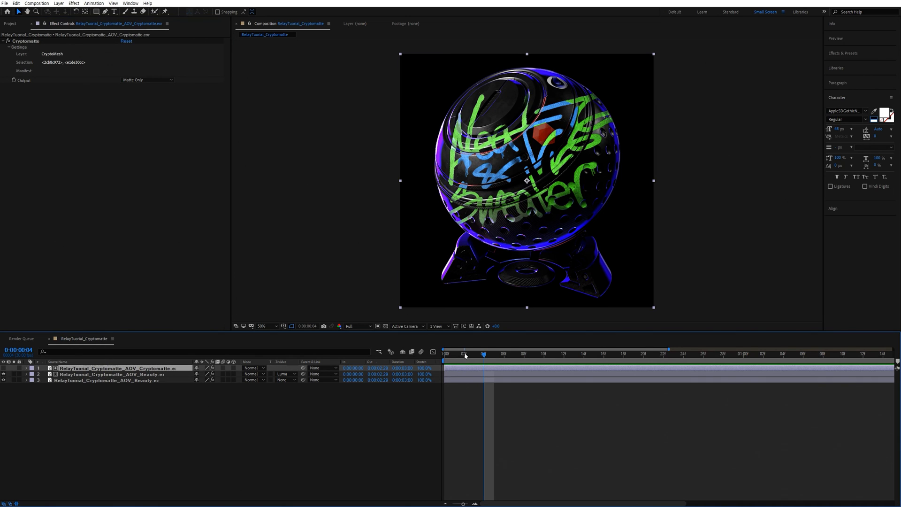
{"action": "left_click_drag", "start_coordinate": [465, 355], "coordinate": [437, 361]}
{"action": "left_click", "coordinate": [108, 374]}
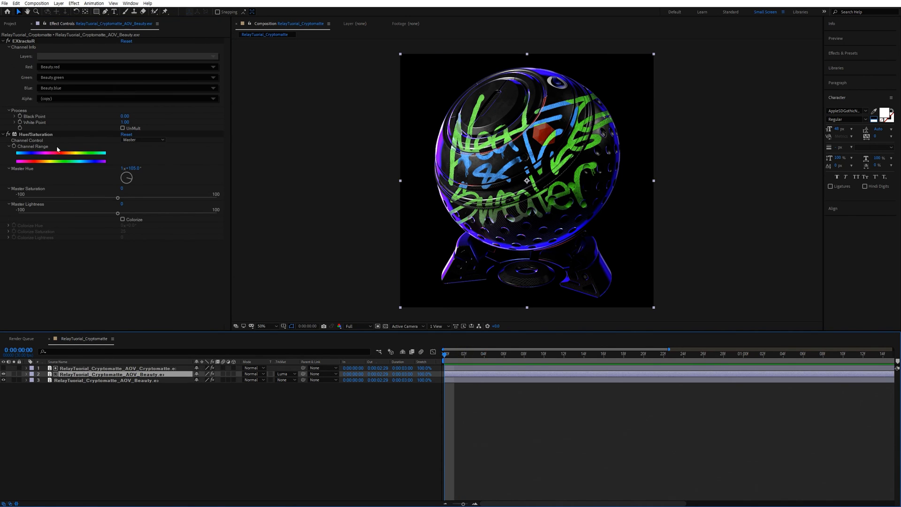
{"action": "left_click", "coordinate": [140, 369]}
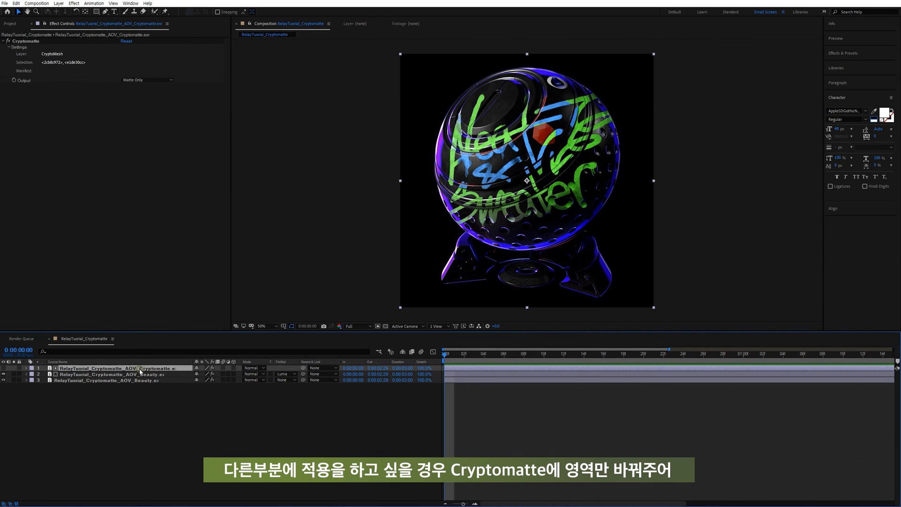
{"action": "left_click", "coordinate": [24, 41]}
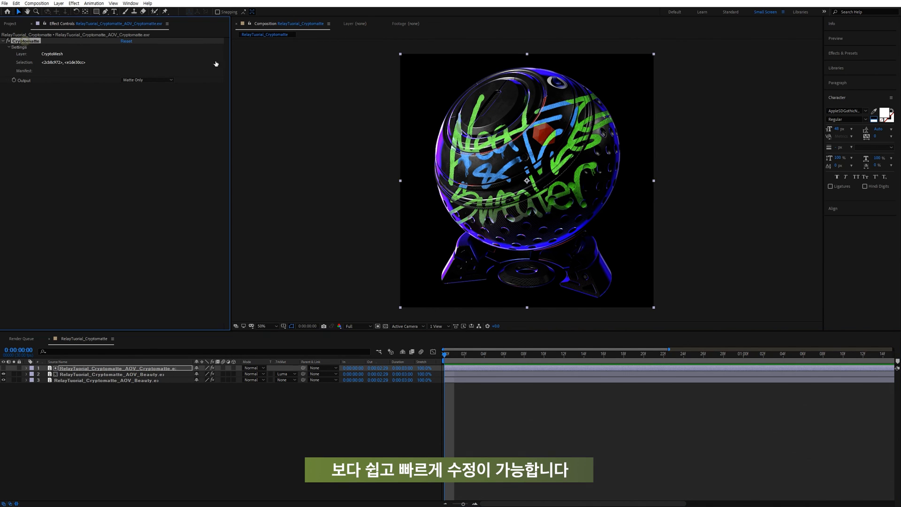
{"action": "left_click", "coordinate": [577, 205], "text": "shift"}
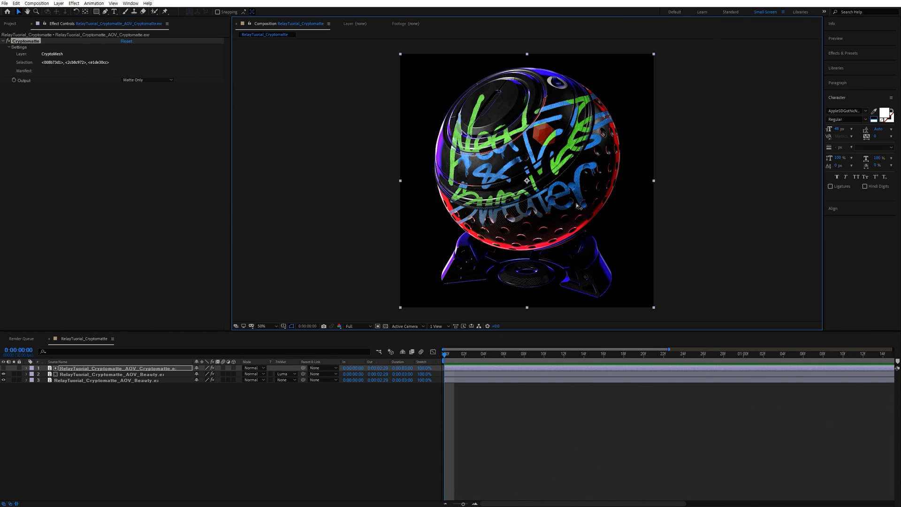
{"action": "left_click", "coordinate": [446, 137], "text": "shift"}
{"action": "left_click", "coordinate": [559, 85], "text": "shift"}
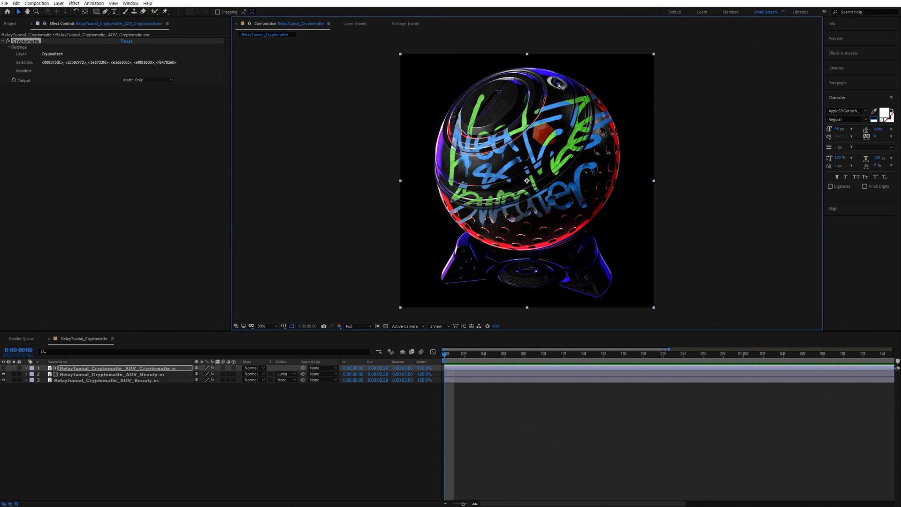
{"action": "left_click", "coordinate": [607, 279], "text": "shift"}
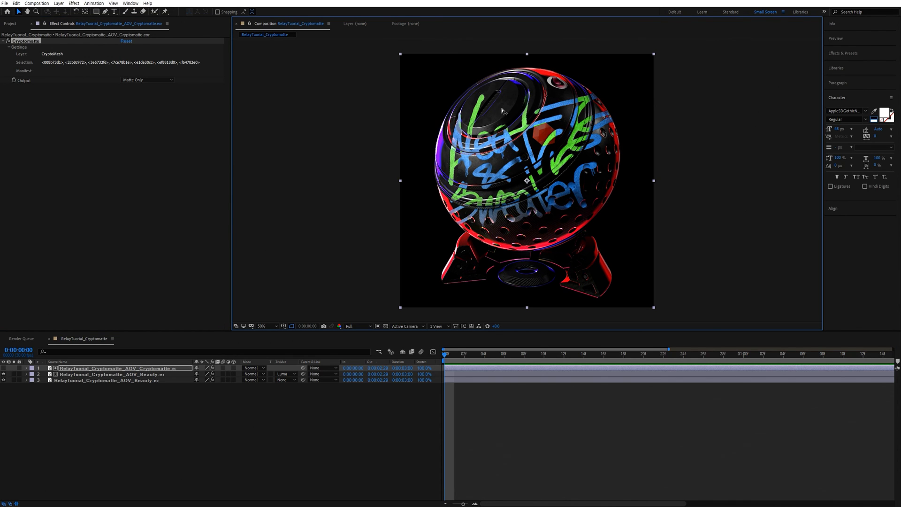
{"action": "left_click", "coordinate": [503, 110], "text": "shift"}
Step: Duplicate the Cryptomatte and matted Beauty layers together, then shift the upper Beauty copy's Master Hue to make the graffiti yellow
{"action": "left_click", "coordinate": [159, 375], "text": "shift"}
{"action": "key", "text": "ctrl+d"}
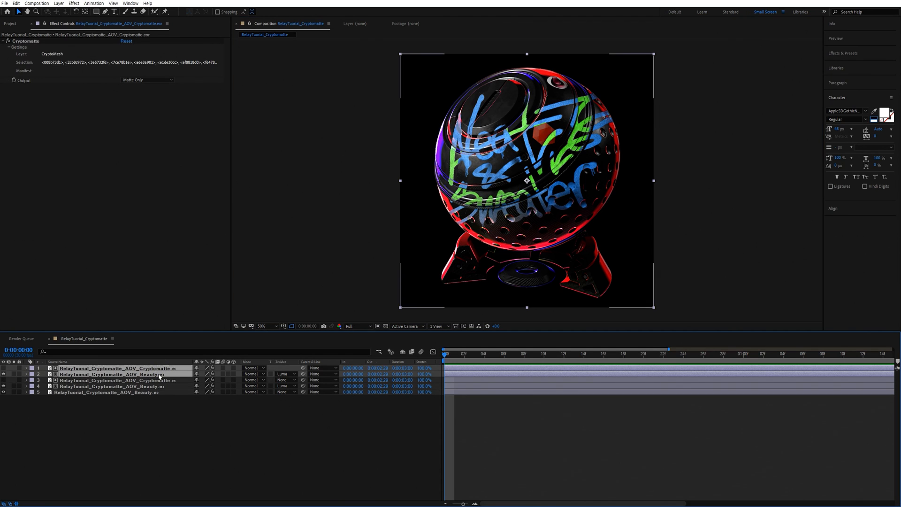
{"action": "left_click", "coordinate": [158, 375]}
{"action": "left_click_drag", "start_coordinate": [137, 166], "coordinate": [62, 120]}
Step: In the uppermost Cryptomatte layer, remove the central band and upper disc from the selection and add the round base between the legs
{"action": "left_click", "coordinate": [108, 368]}
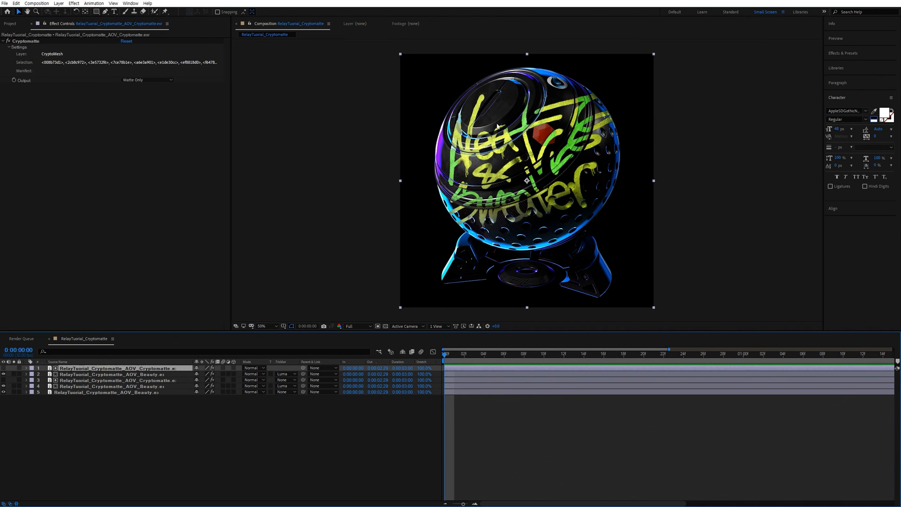
{"action": "left_click", "coordinate": [26, 41]}
{"action": "left_click", "coordinate": [512, 176], "text": "ctrl"}
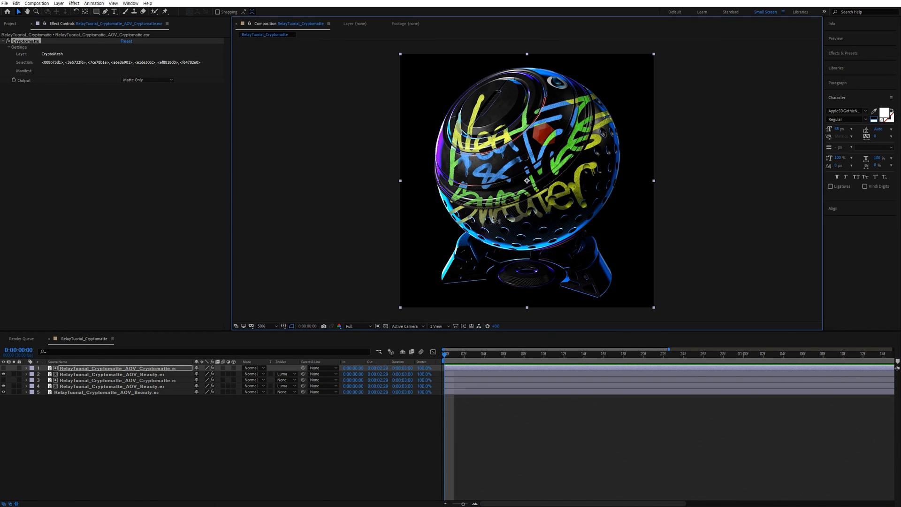
{"action": "left_click", "coordinate": [479, 109], "text": "ctrl"}
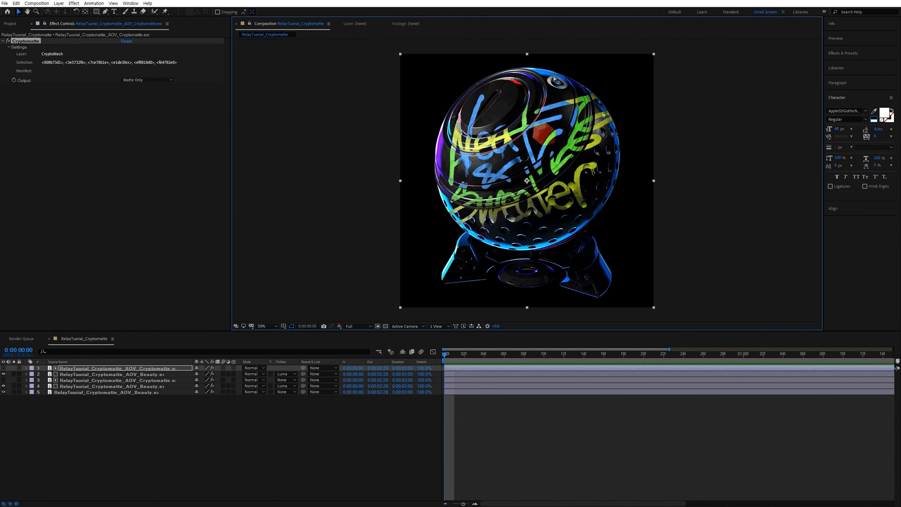
{"action": "left_click", "coordinate": [541, 276], "text": "shift"}
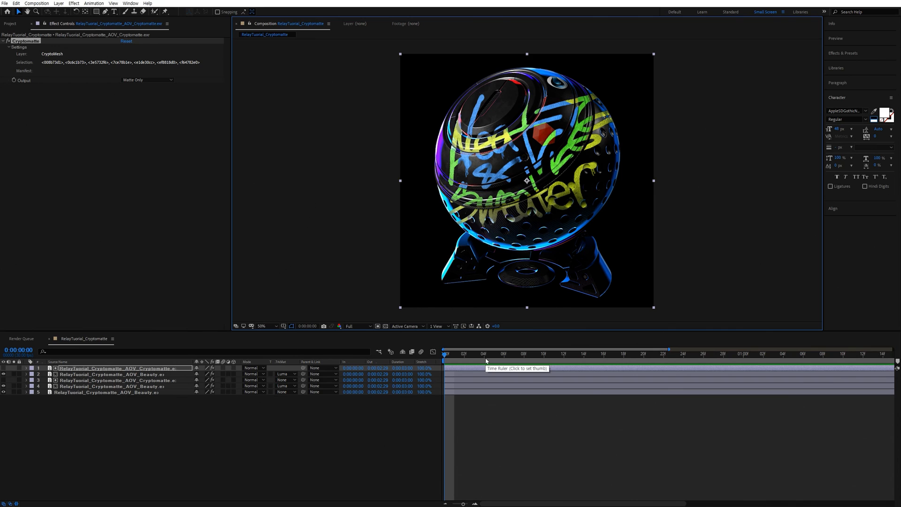